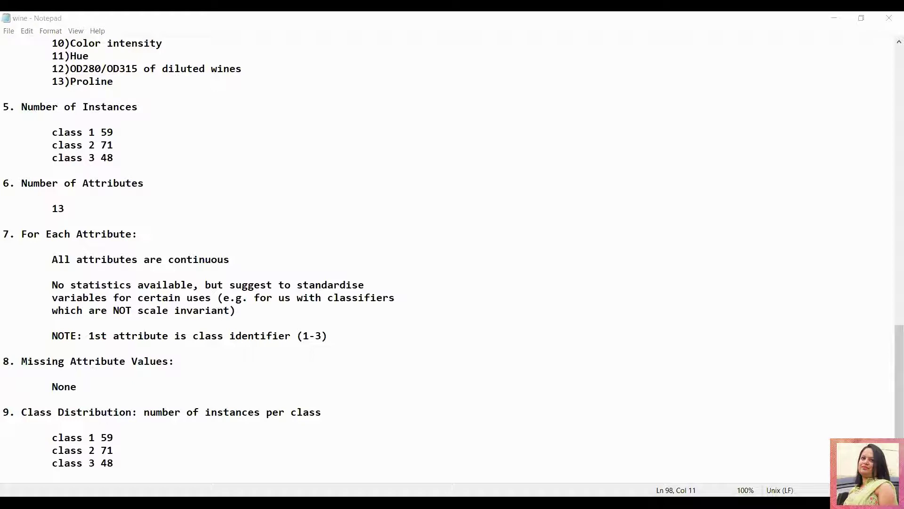
Examine the comma-separated wine data in Notepad from the first record through to the last
key("super+Up")
left_click(218, 188)
key("Up")
key("Up")
key("Up")
key("Up")
key("Up")
key("Up")
key("Up")
key("Up")
key("Up")
key("Up")
key("Down")
key("Down")
key("Down")
key("Down")
key("Down")
key("Down")
key("Down")
key("Down")
key("Down")
key("Down")
key("Down")
key("Down")
key("Down")
key("Down")
key("Down")
key("Down")
key("Down")
key("Down")
key("Down")
key("Down")
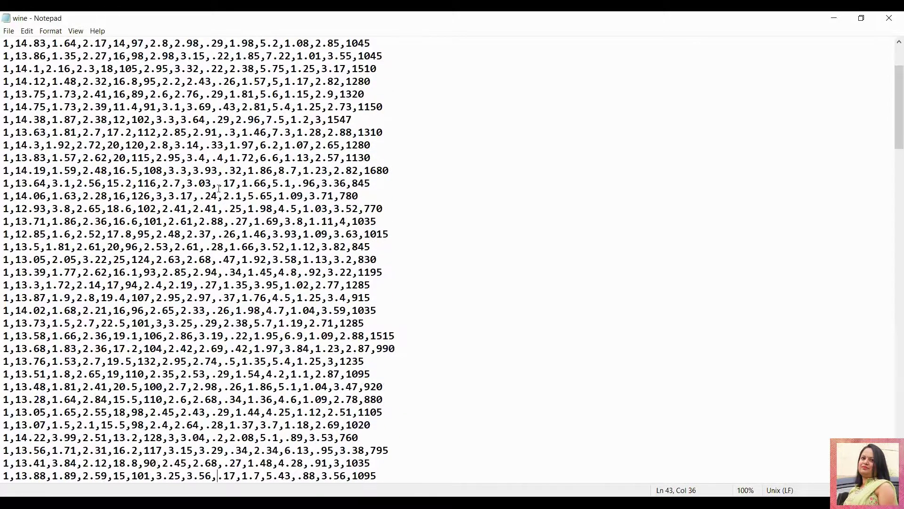
key("Down")
key("Down")
key("Down")
key("Down")
key("Down")
key("Down")
key("Down")
key("Down")
key("Down")
key("Down")
key("Down")
key("Down")
key("Down")
key("Down")
key("Down")
key("Down")
key("Down")
key("Down")
key("Down")
key("Down")
key("ctrl+End")
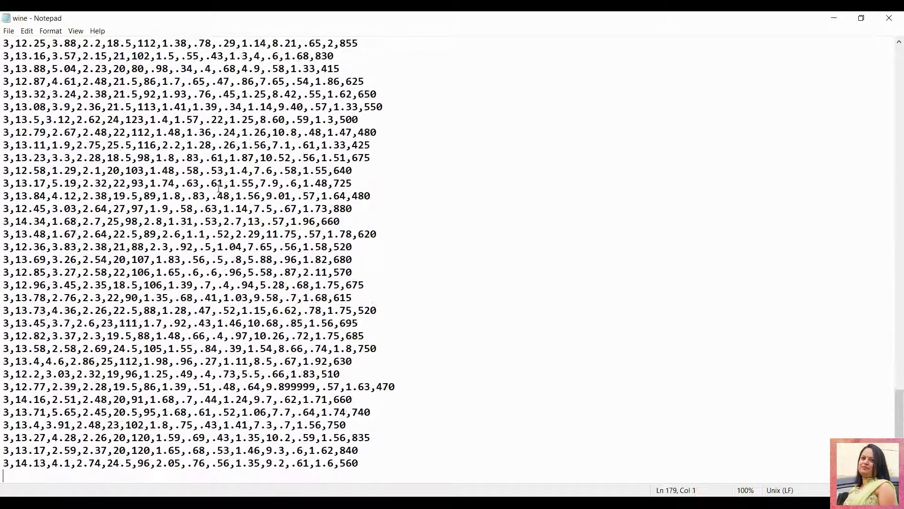
key("ctrl+Home")
Copy all the wine data records from Notepad and switch to Excel to paste them at cell A1 of the blank workbook
left_click(191, 170)
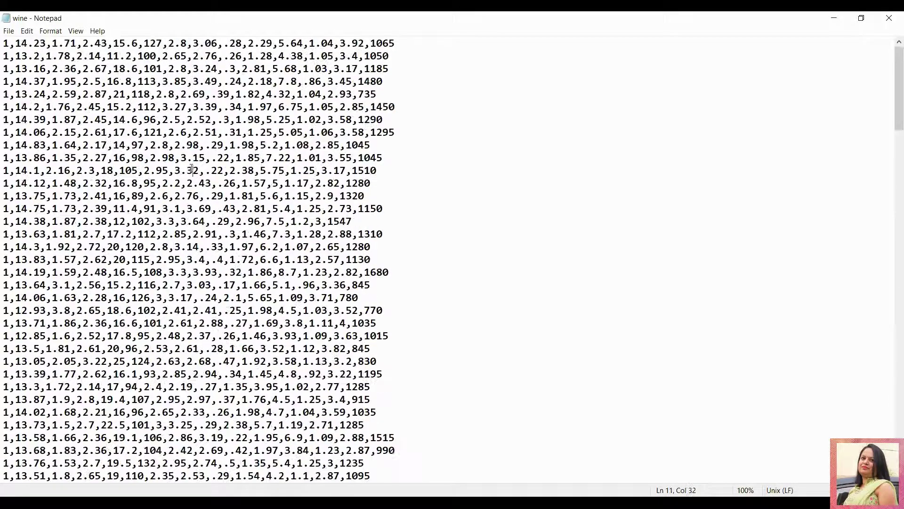
key("ctrl+a")
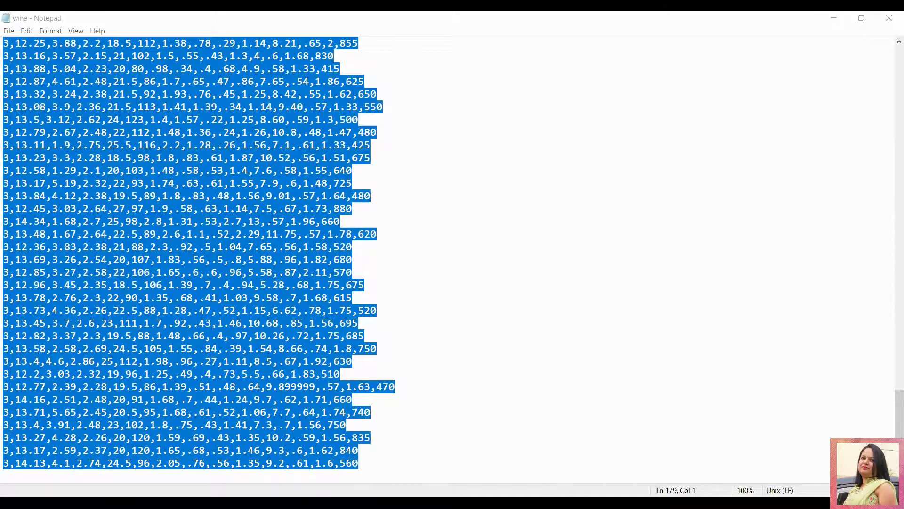
key("ctrl+v")
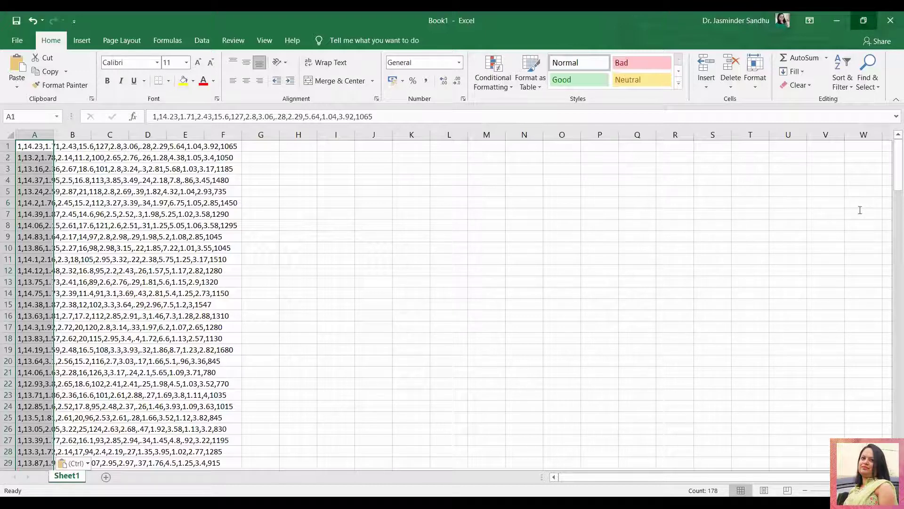
Shrink the workbook window and split column A with Text to Columns as delimited data, using only Comma as the delimiter
key("super+Down")
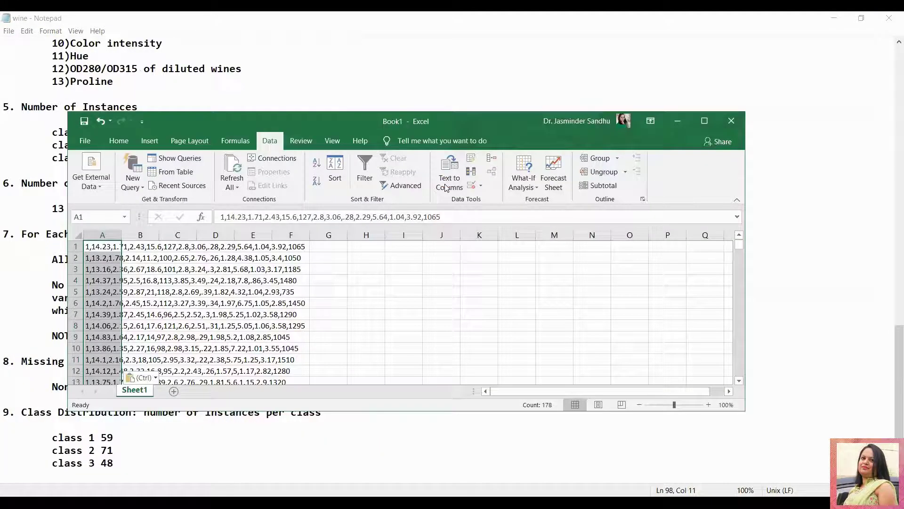
left_click(447, 181)
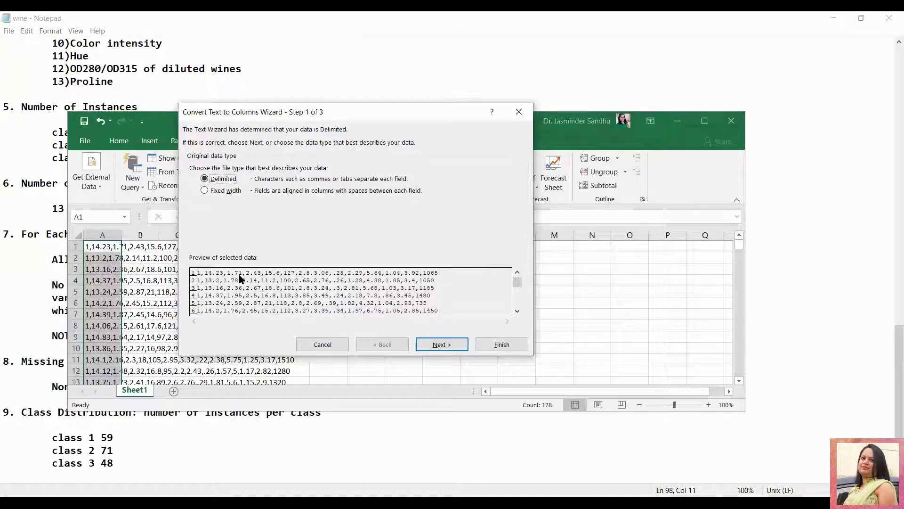
left_click(435, 344)
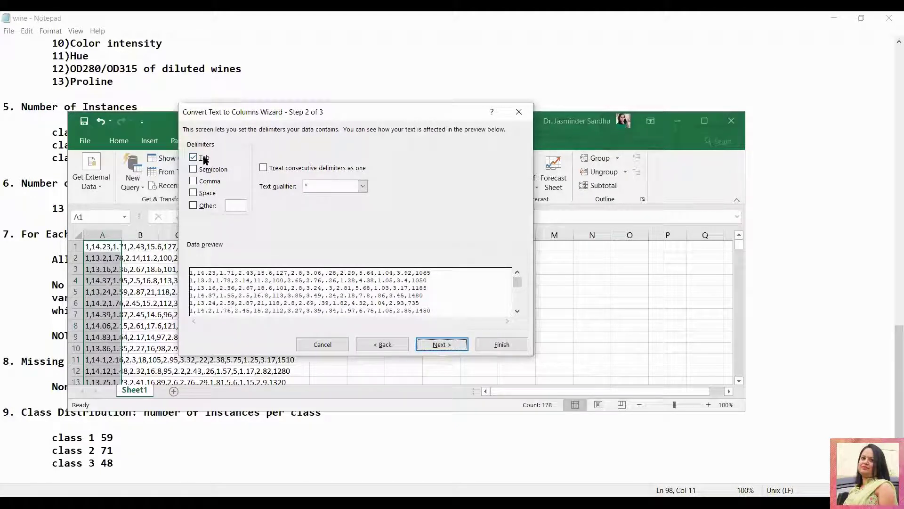
left_click(203, 160)
left_click(209, 181)
left_click(489, 345)
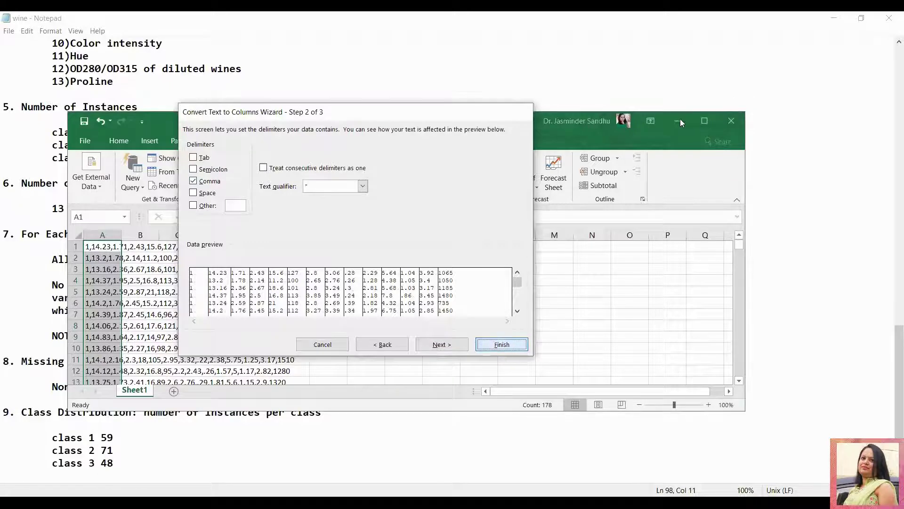
key("Return")
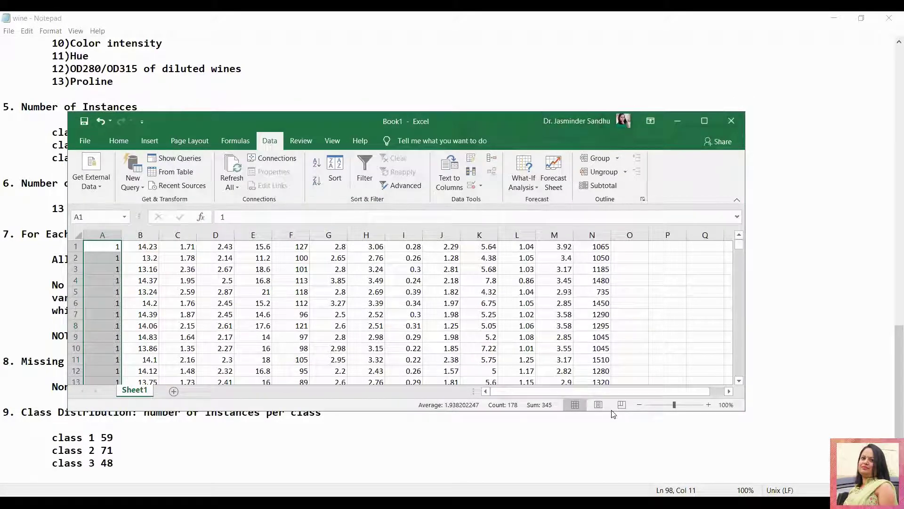
Enlarge the workbook window and examine the class labels in column A down through the rows of the split wine data
left_click_drag(611, 410, 572, 274)
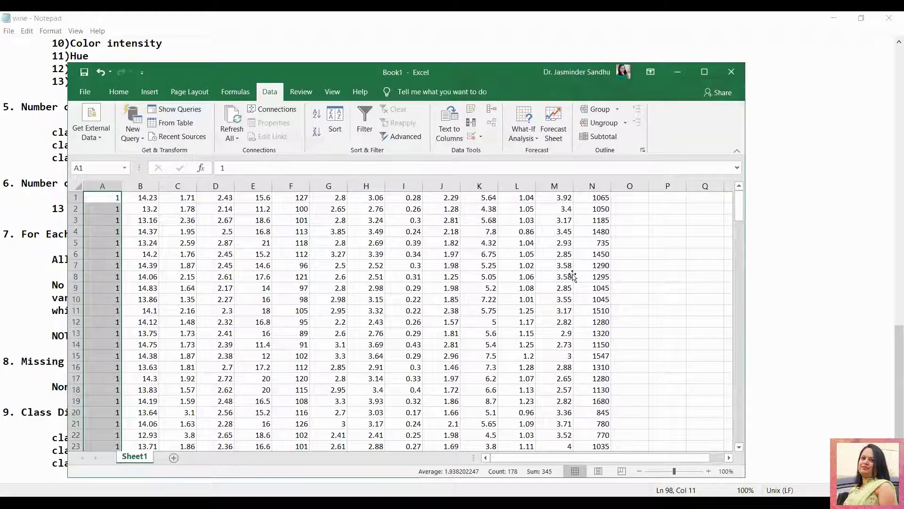
left_click(571, 270)
key("ctrl+Up")
key("ctrl+Left")
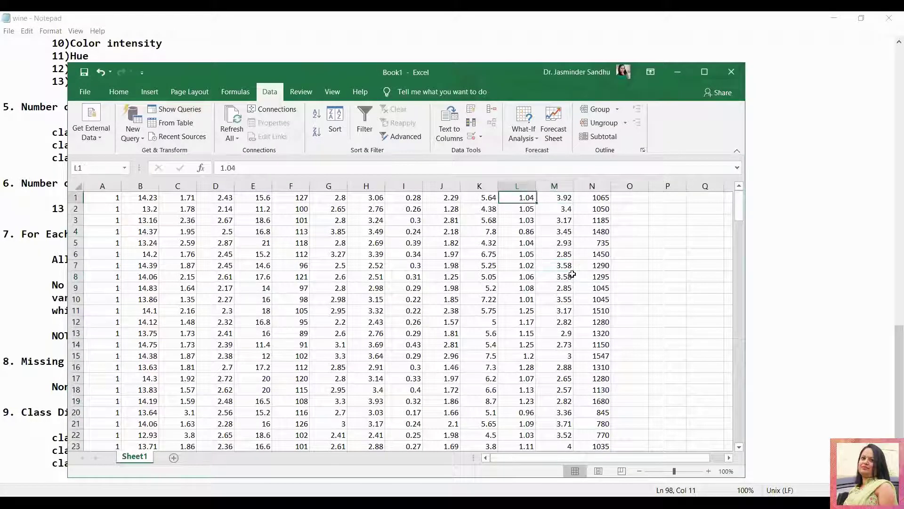
key("Down")
key("Down")
key("Down")
key("Down")
key("Down")
key("Down")
key("Down")
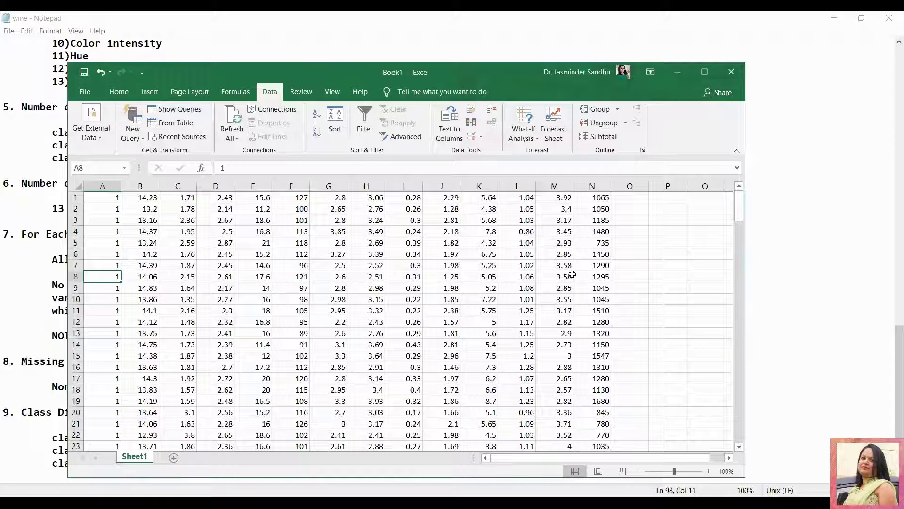
key("Down")
key("Down")
key("Down")
key("Down")
key("Down")
key("Down")
key("Down")
key("Down")
key("Down")
key("Down")
key("Down")
key("Down")
key("Down")
key("Down")
key("Down")
key("Down")
key("Down")
key("Down")
key("Down")
key("Down")
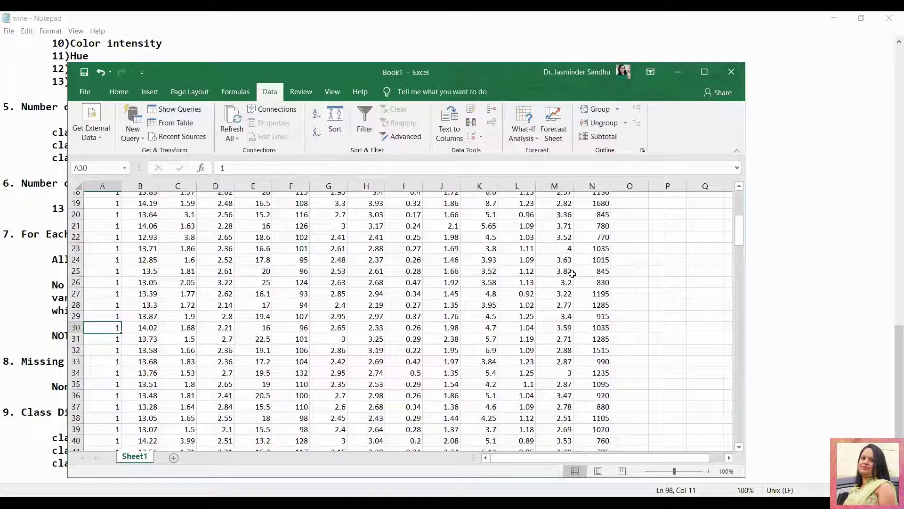
key("Down")
key("Down")
key("Down")
key("Down")
key("Down")
key("Down")
key("Down")
key("Down")
key("Down")
key("Down")
key("Down")
key("Down")
key("Down")
key("Down")
key("Down")
key("Down")
key("Down")
key("Down")
key("Down")
key("Down")
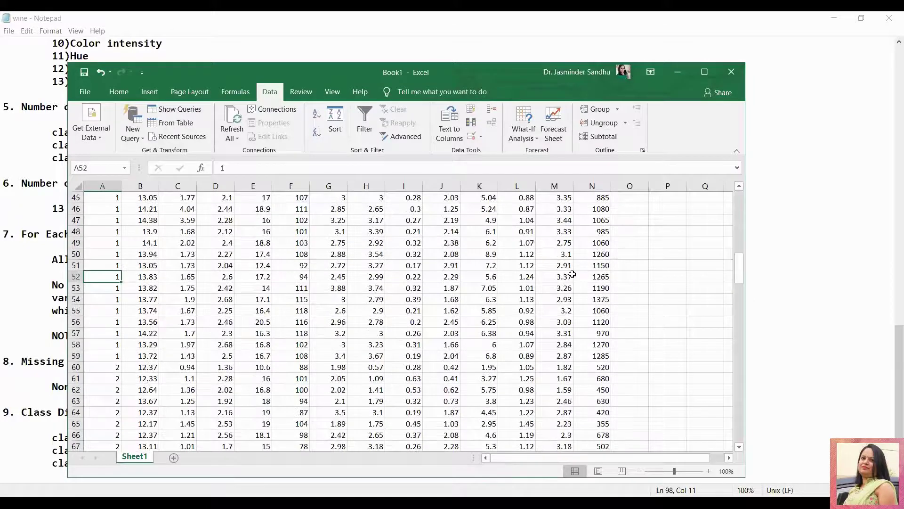
key("Down")
key("Down")
key("Down")
key("Down")
key("Down")
key("Down")
key("Down")
key("Down")
key("Down")
key("Down")
key("Down")
key("Down")
key("Down")
key("Down")
key("Down")
key("Down")
key("Down")
key("Down")
key("Down")
key("Down")
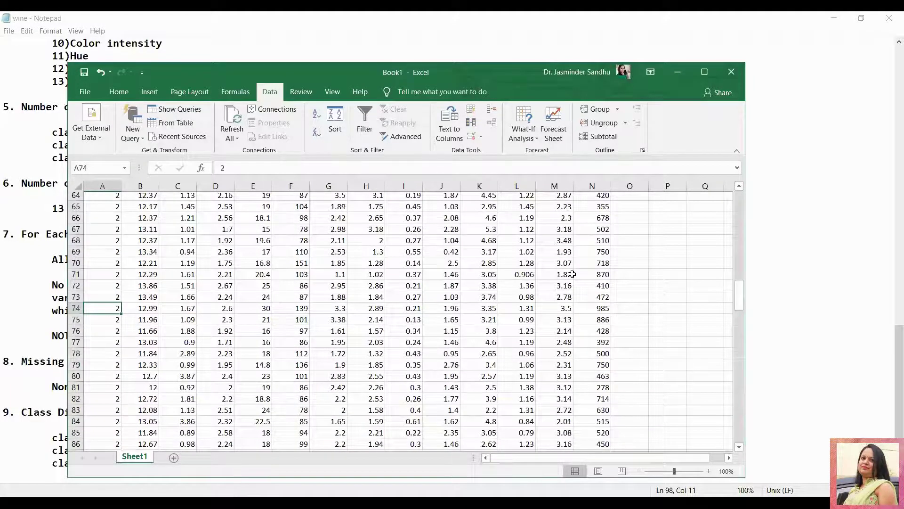
key("Down")
key("Down")
key("Down")
key("Down")
key("Down")
key("Down")
key("Down")
key("Down")
key("Down")
key("Down")
key("Down")
key("Down")
key("Down")
key("Down")
key("Down")
key("Down")
key("Down")
key("Down")
key("Down")
key("Down")
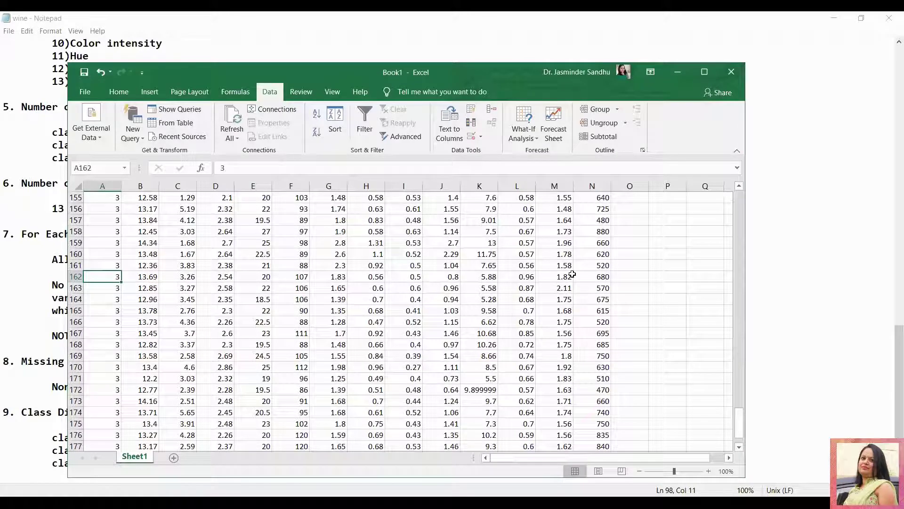
Examine the remaining split wine records down to the end of the dataset, checking their class labels in column A
key("Down")
key("Down")
key("Down")
key("Down")
key("Down")
key("Down")
key("Down")
key("Down")
key("Down")
key("Down")
key("Down")
key("Down")
key("Down")
key("Down")
key("Down")
key("Down")
key("Down")
key("Down")
key("Down")
key("Down")
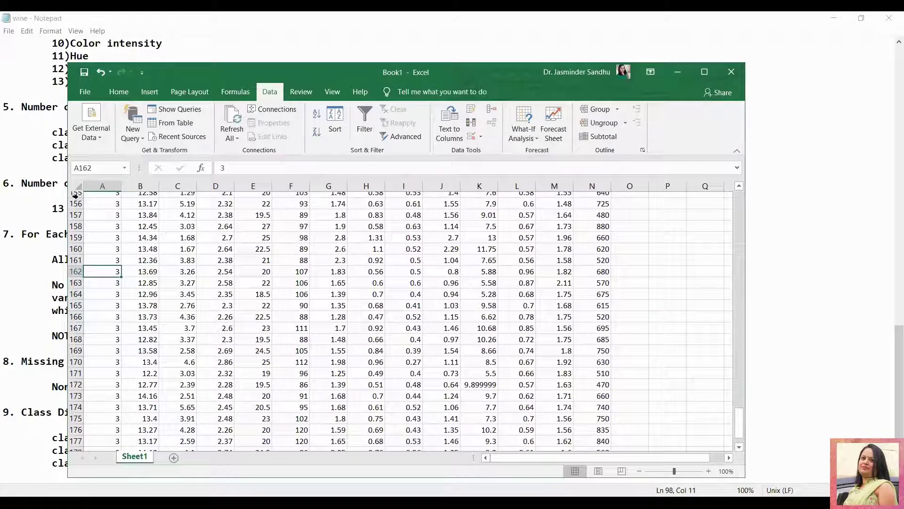
scroll(76, 196, "up", 1)
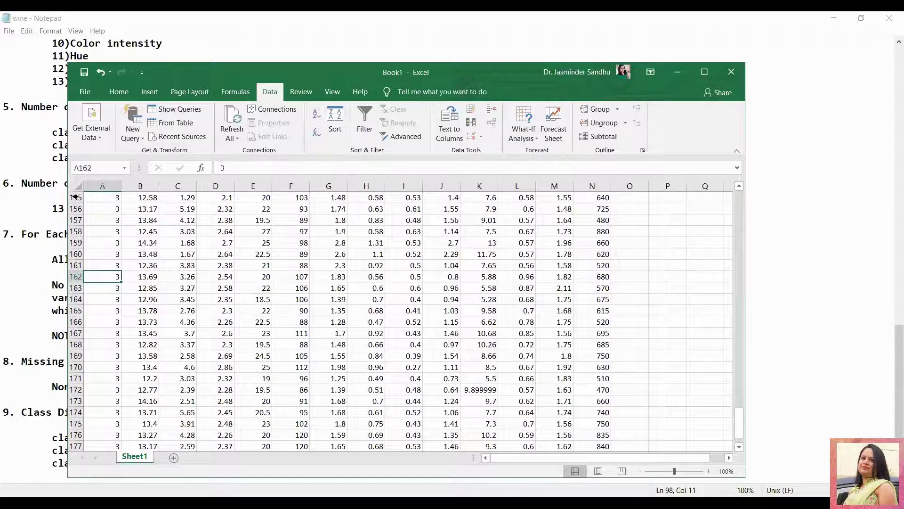
Insert a blank row above the first wine record for column headers
key("ctrl+Home")
left_click(77, 198)
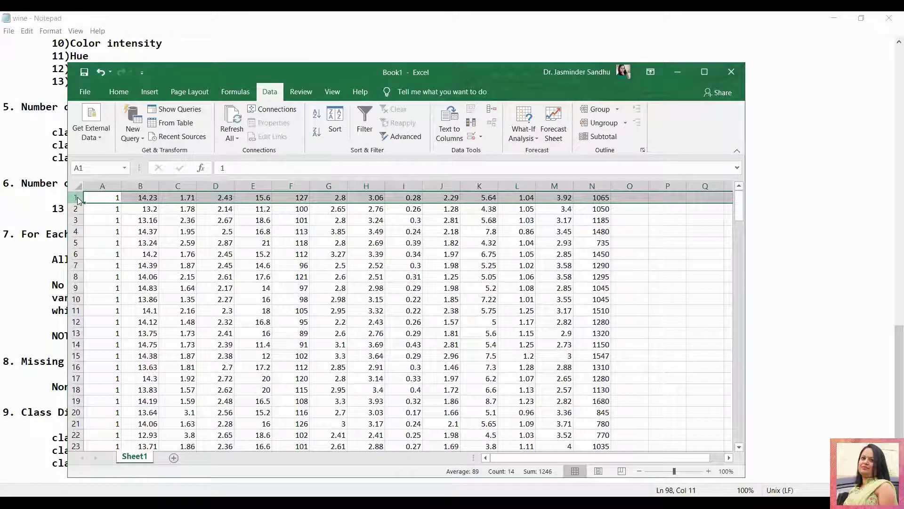
right_click(78, 200)
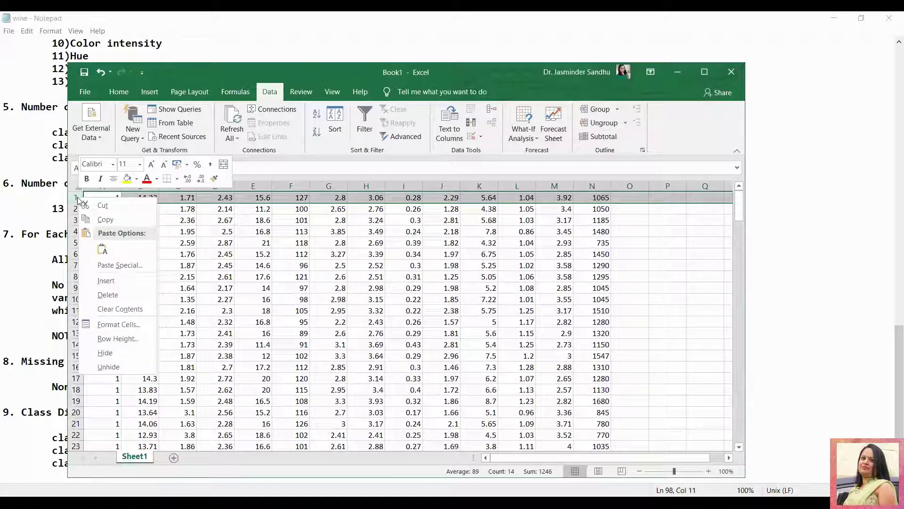
left_click(105, 280)
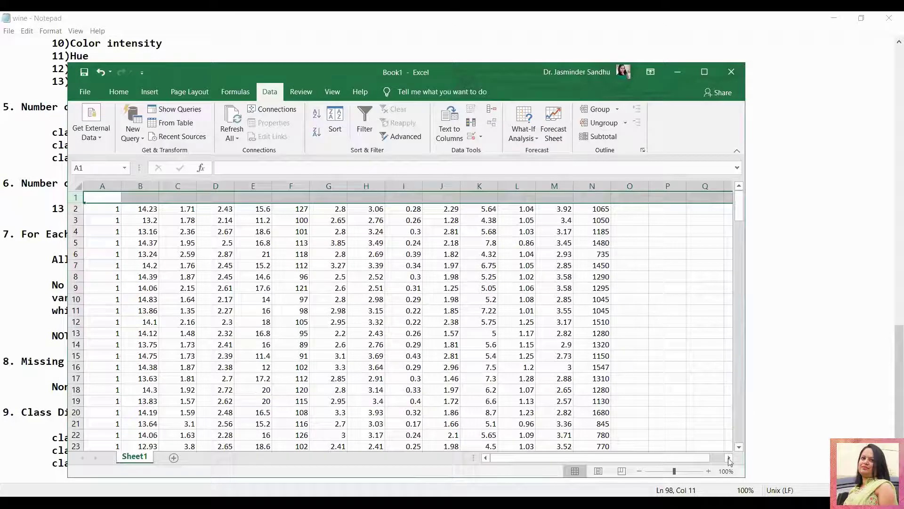
Enter Target in cell A1 as the header of the class column
key("ctrl+a")
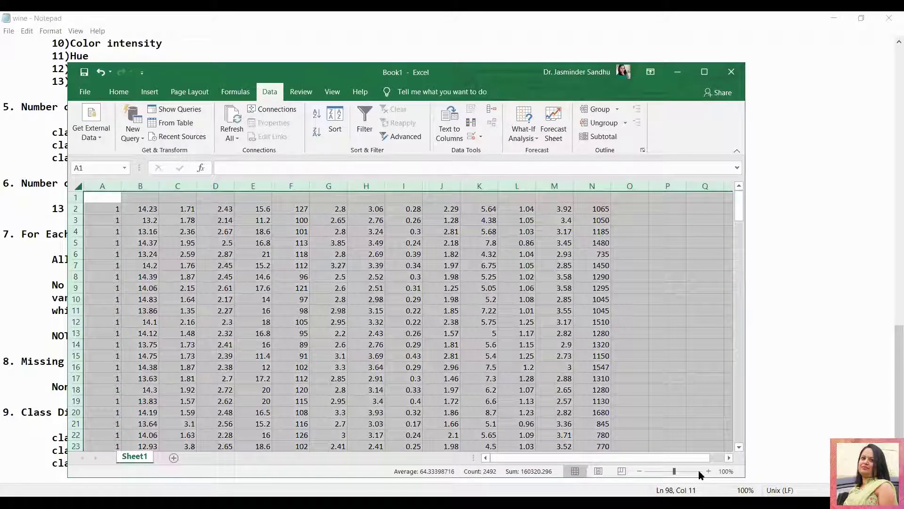
left_click(114, 200)
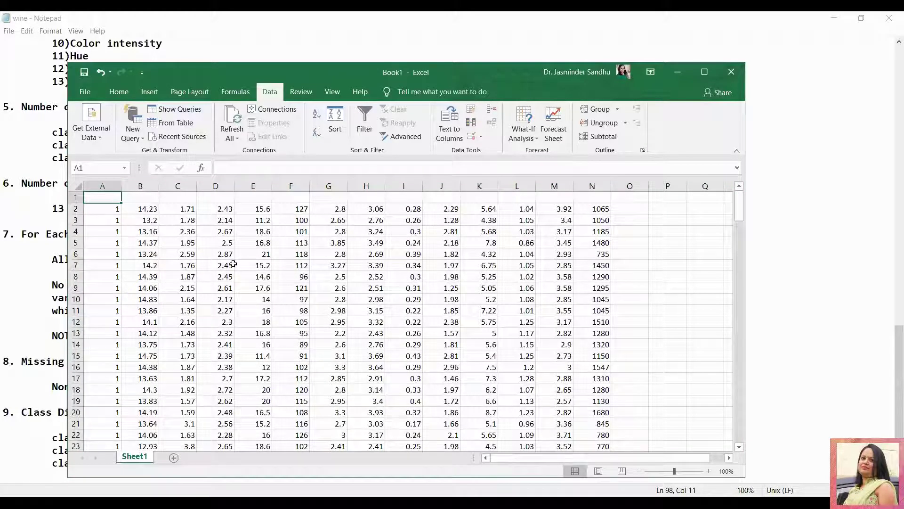
type("Target")
key("ctrl+Return")
scroll(234, 264, "up", 2)
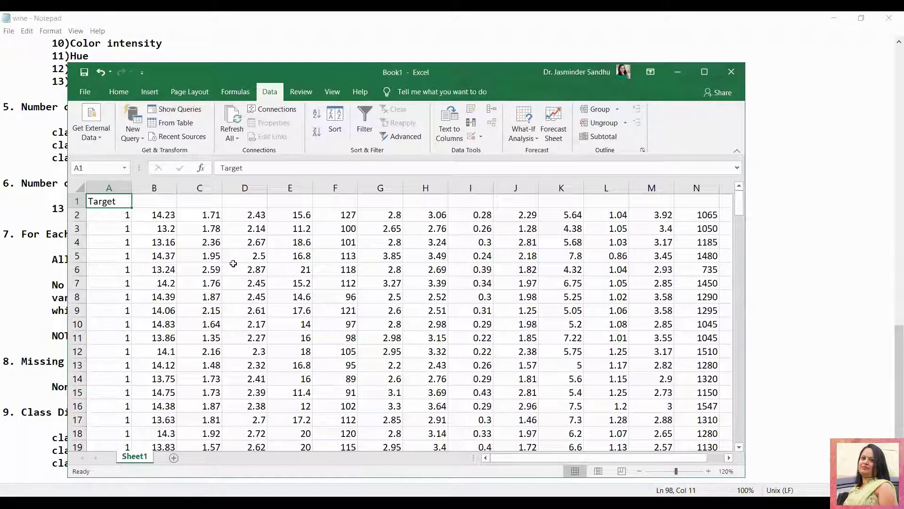
Enter the headers F1, F2, F3 and F4 in cells B1 through E1
key("Tab")
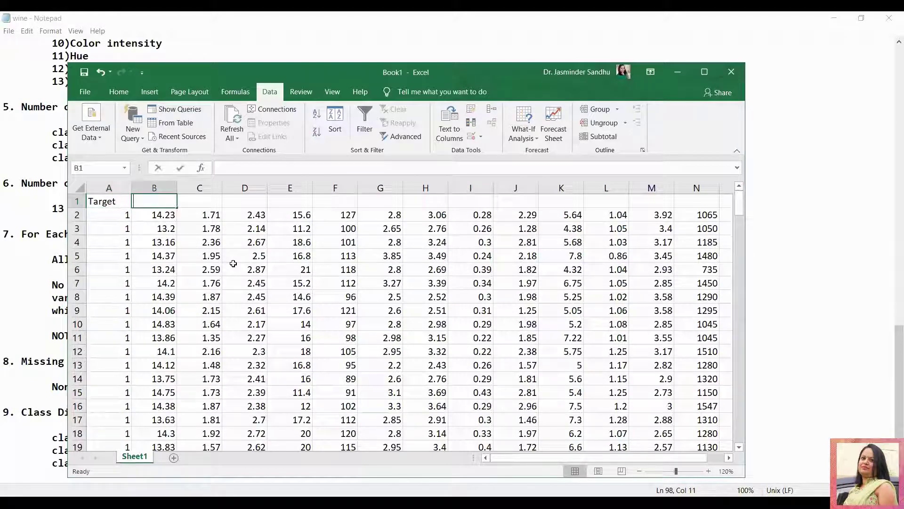
type("F1")
key("Tab")
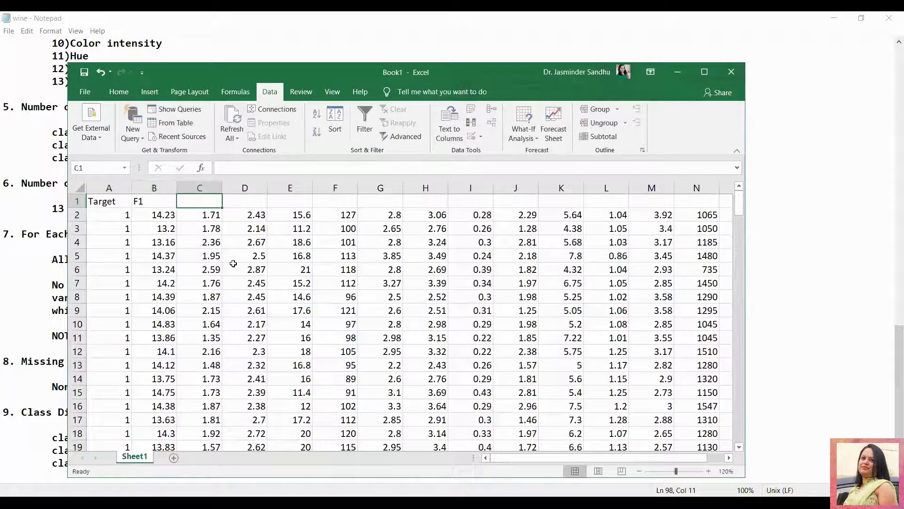
type("f2")
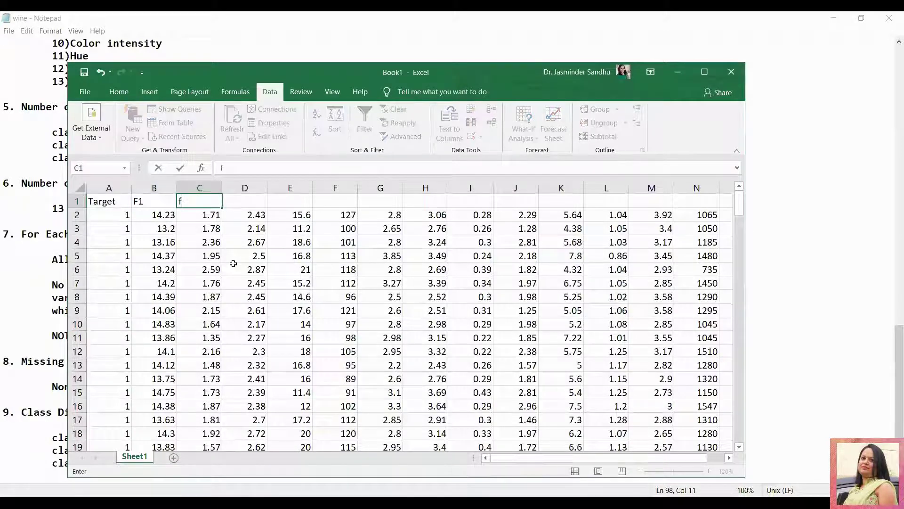
key("BackSpace")
key("BackSpace")
type("F2")
key("Tab")
type("F3")
key("Tab")
type("F4")
key("Tab")
Continue the header row with F5, F6, F7, F8 and F9 in cells F1 through J1
type("F")
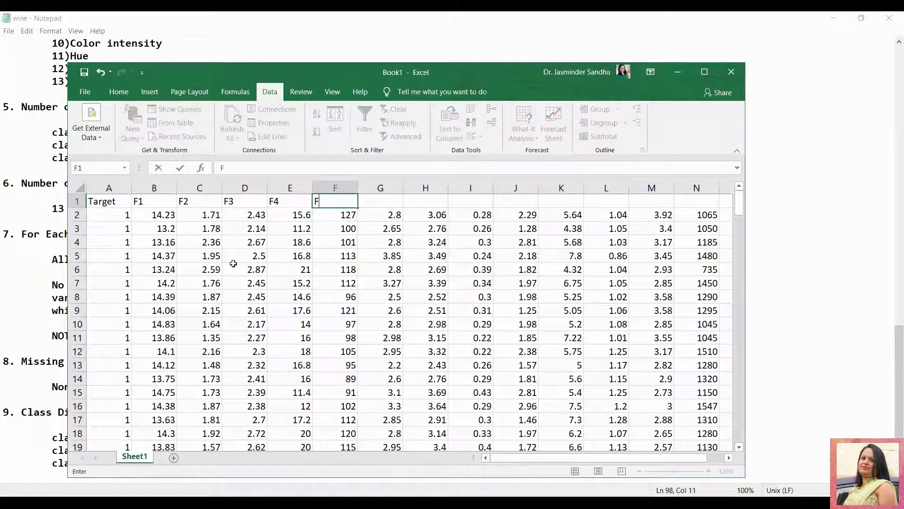
type("5")
key("Tab")
type("F6")
key("Tab")
type("F7")
key("Tab")
type("F8")
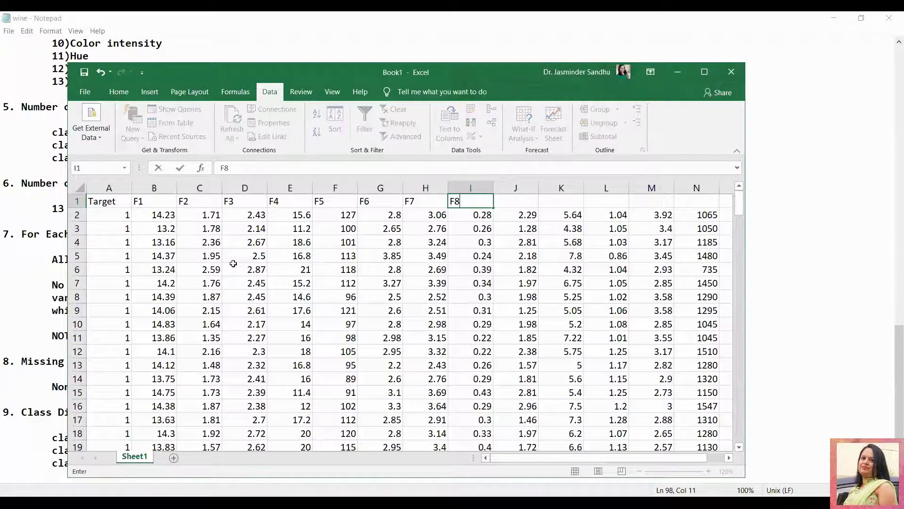
key("Tab")
type("F9")
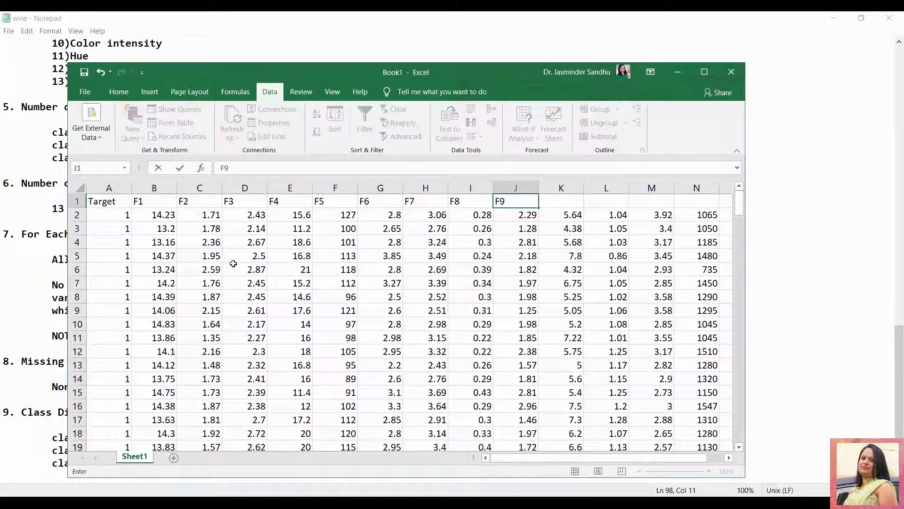
Complete the header row with F10, F11, F12 and F13 in cells K1 through N1
key("Tab")
type("F0")
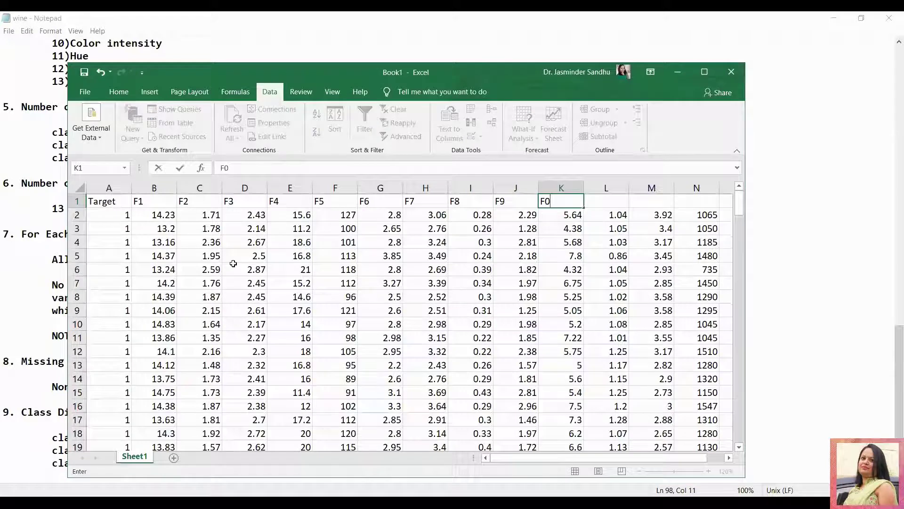
key("BackSpace")
type("10")
key("Tab")
type("F")
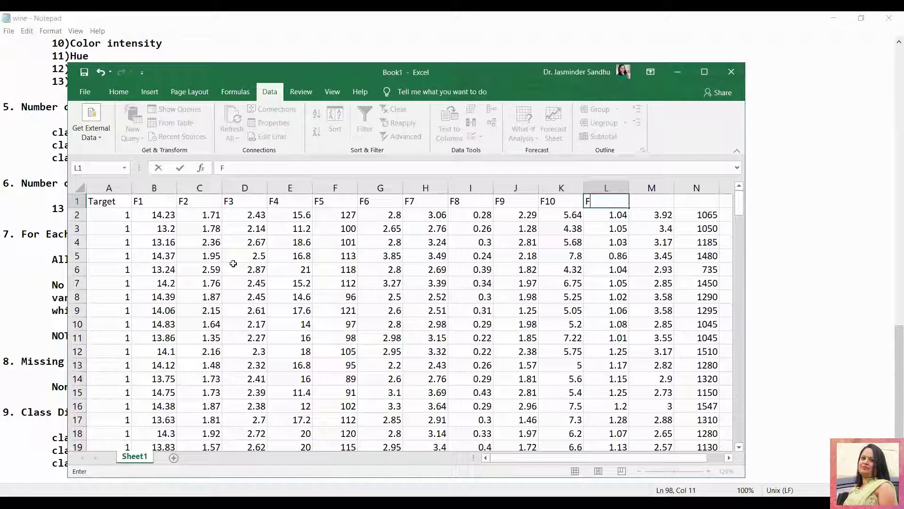
type("11")
key("Tab")
type("F12")
key("Tab")
type("F13")
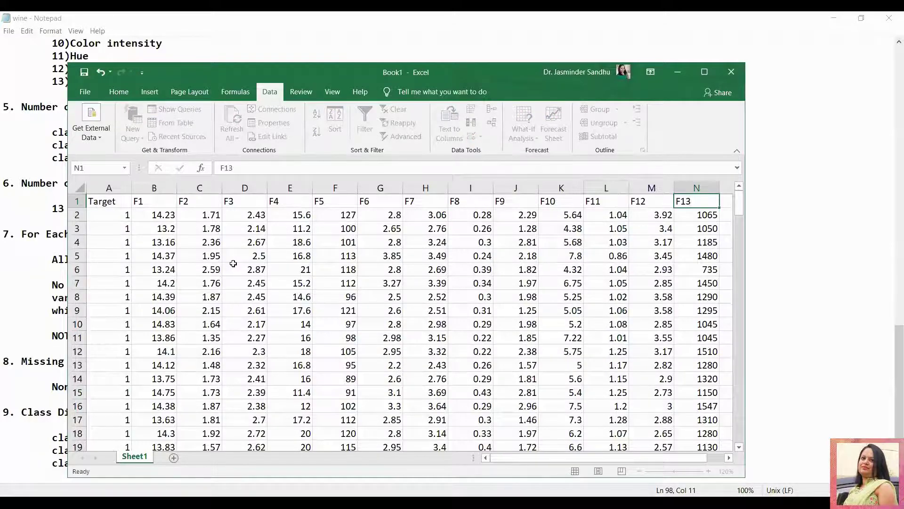
key("Tab")
Center the contents of all cells in the sheet horizontally
key("ctrl+Home")
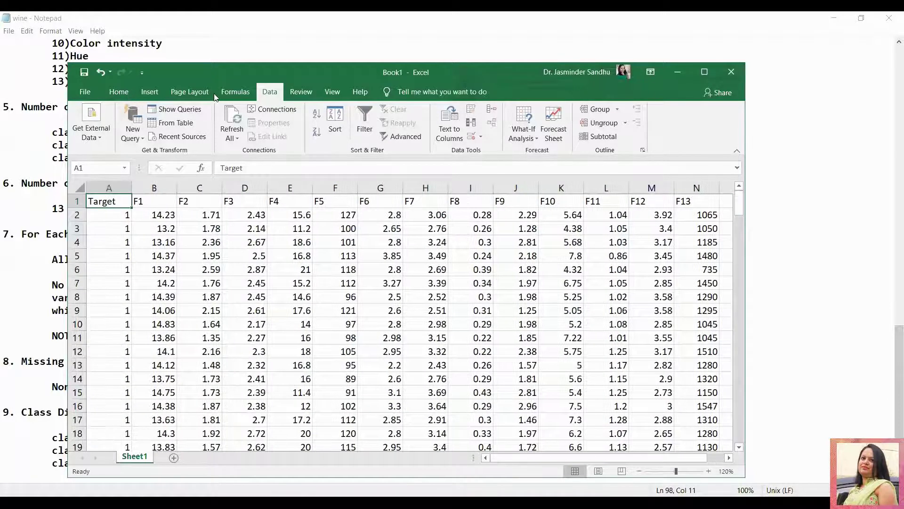
key("ctrl+a")
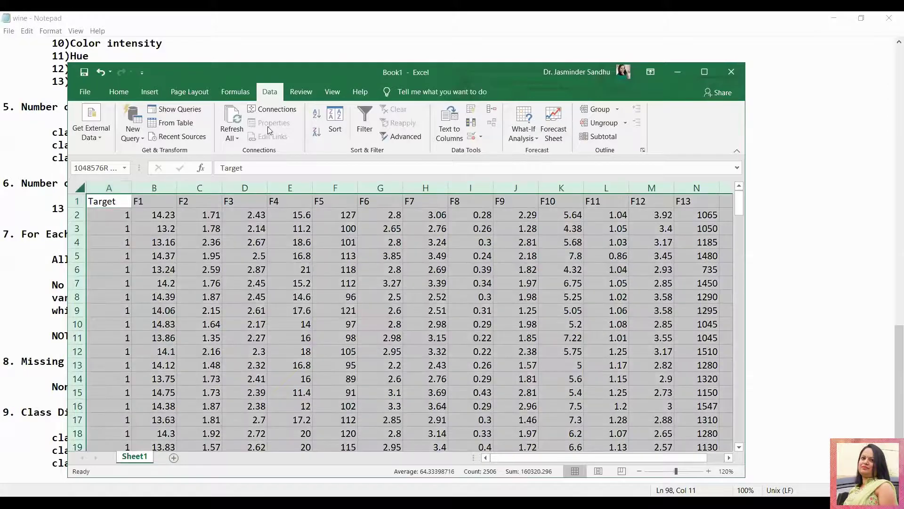
key("alt+h")
key("a")
key("l")
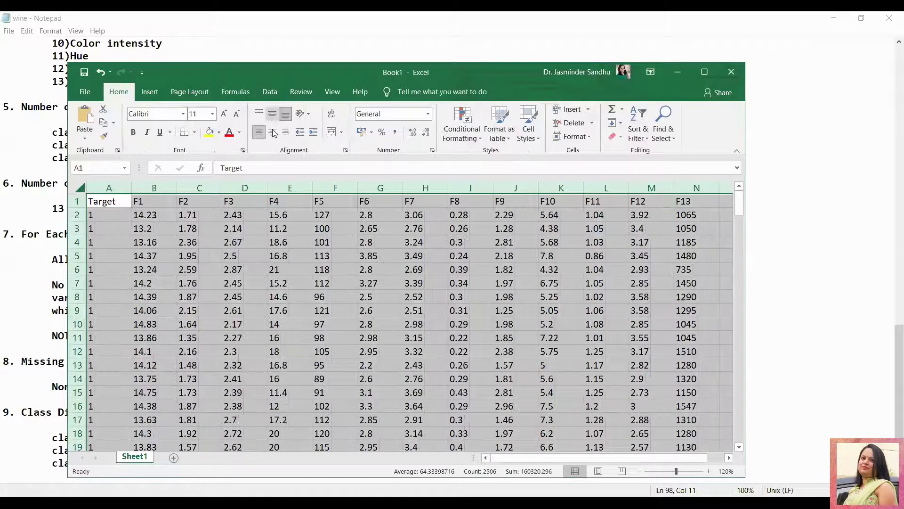
left_click(273, 132)
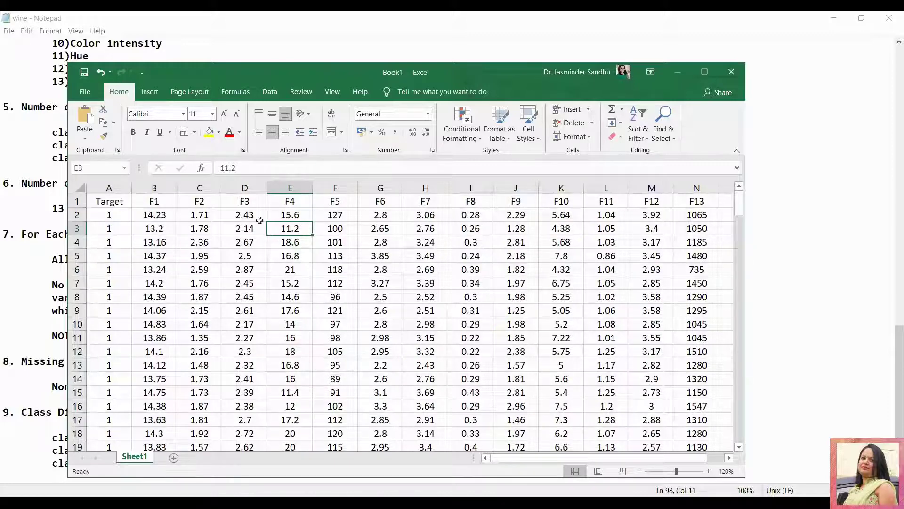
Save the workbook to the Desktop as Wine in CSV (Comma delimited) format, accepting the possible loss of features
left_click(85, 92)
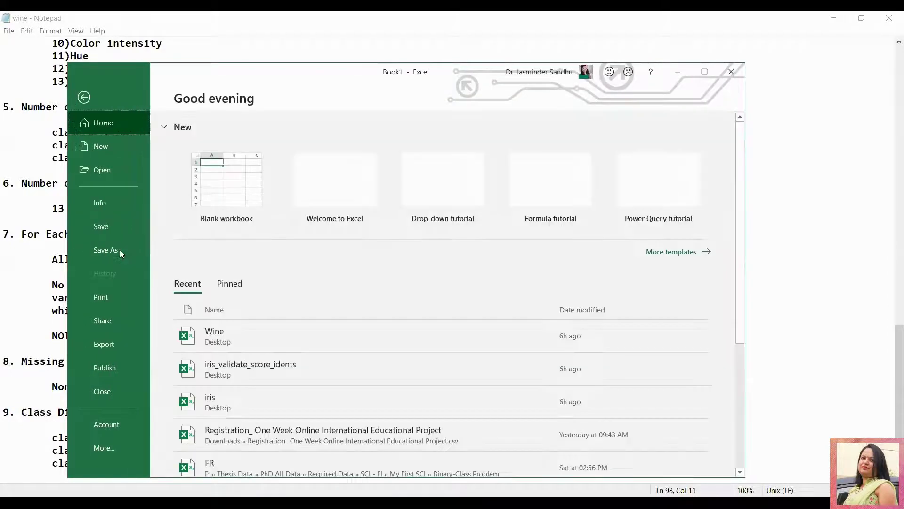
left_click(119, 250)
left_click(449, 201)
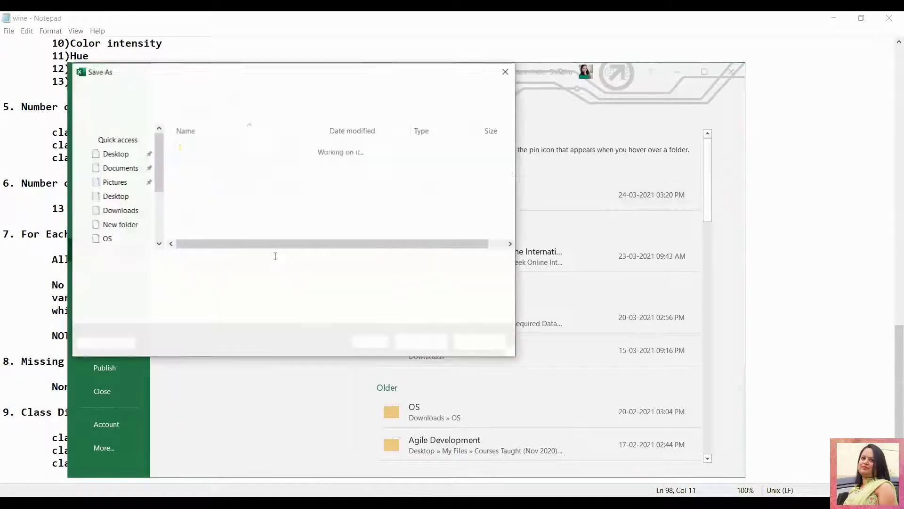
type("wINE")
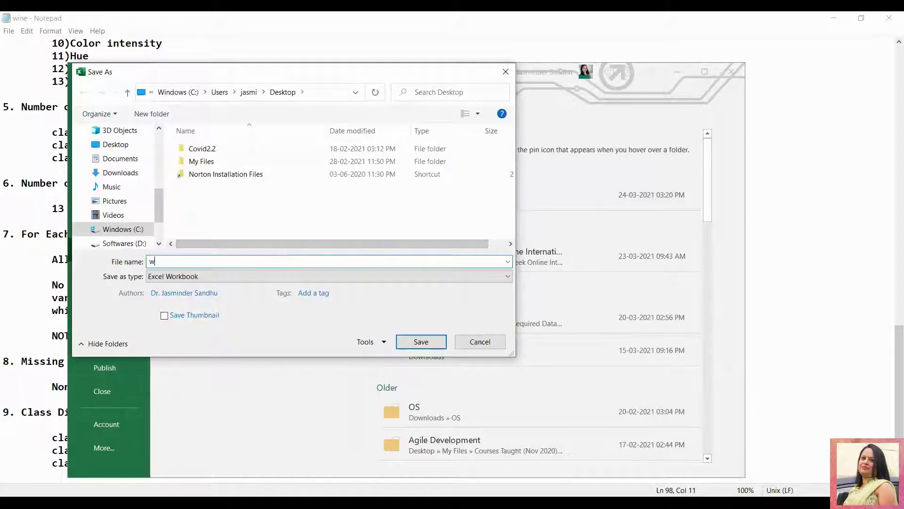
key("BackSpace")
key("BackSpace")
key("BackSpace")
key("BackSpace")
type("Wine")
left_click(244, 276)
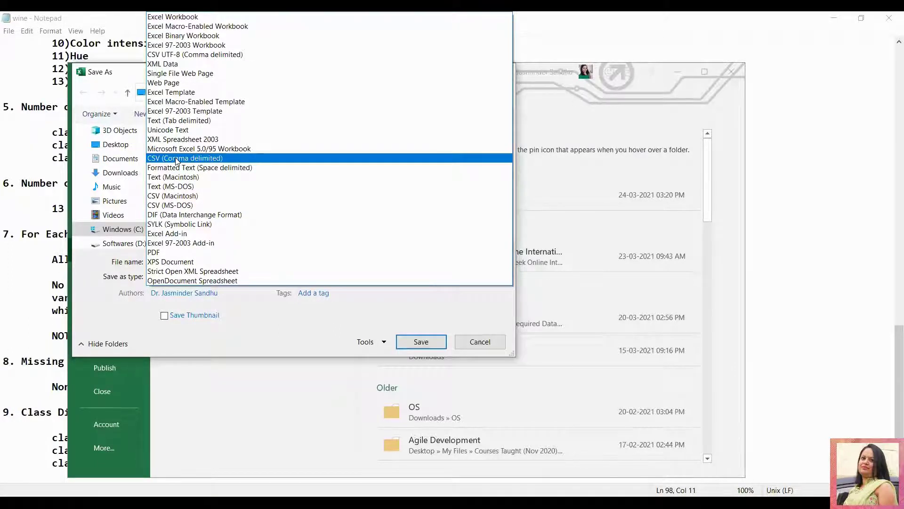
left_click(175, 158)
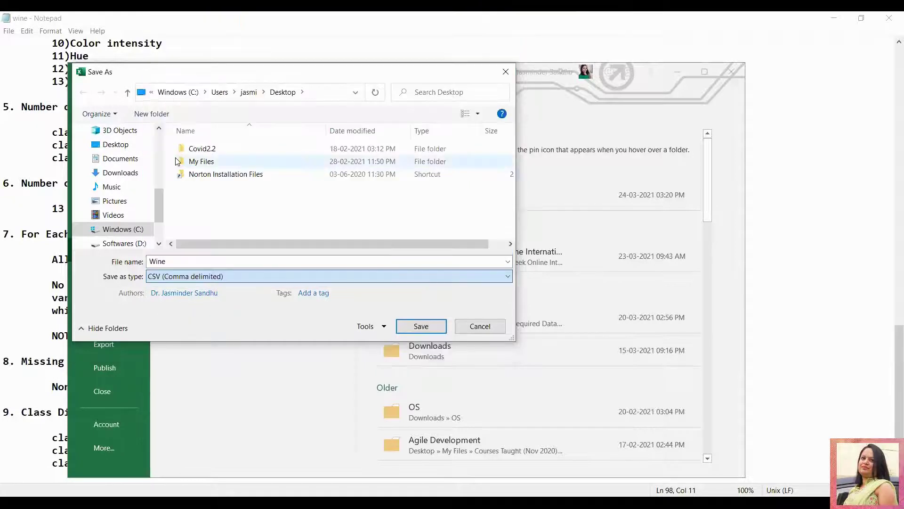
left_click(434, 328)
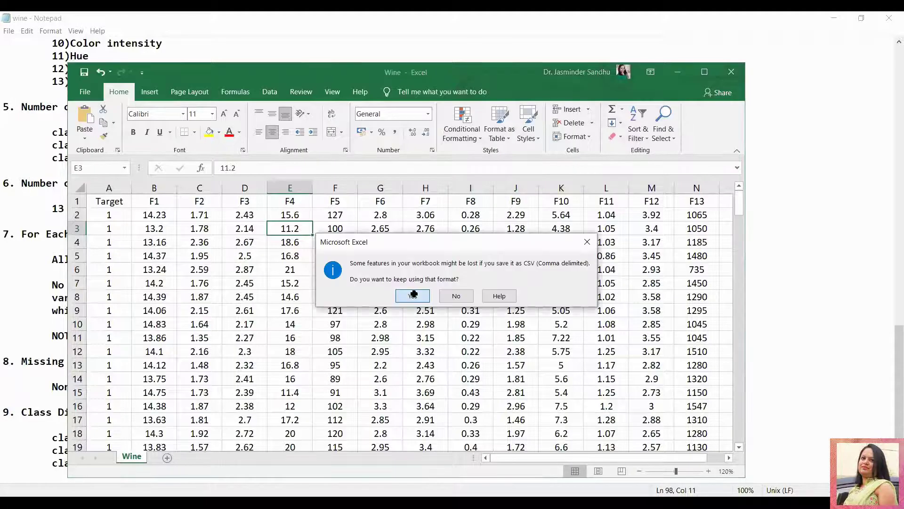
left_click(414, 294)
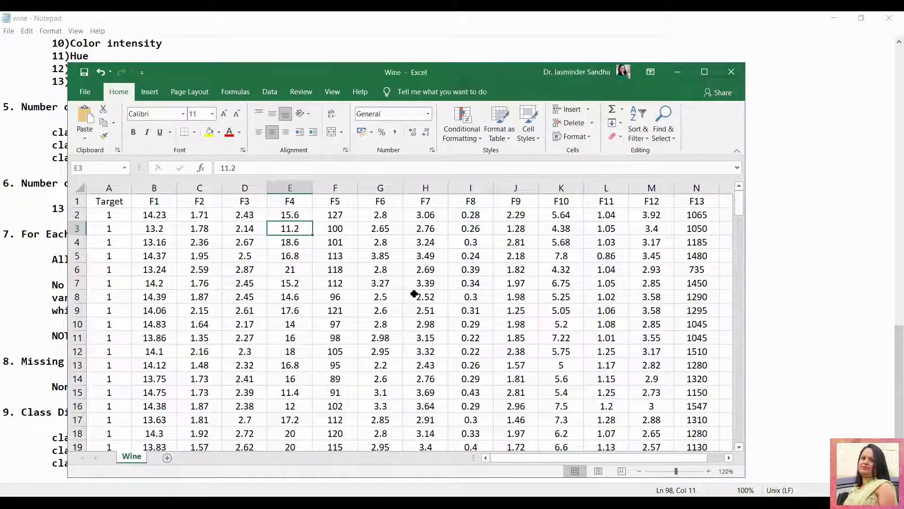
Select the F1 header and compare it with the numbered attribute list in the wine description in Notepad
left_click(172, 200)
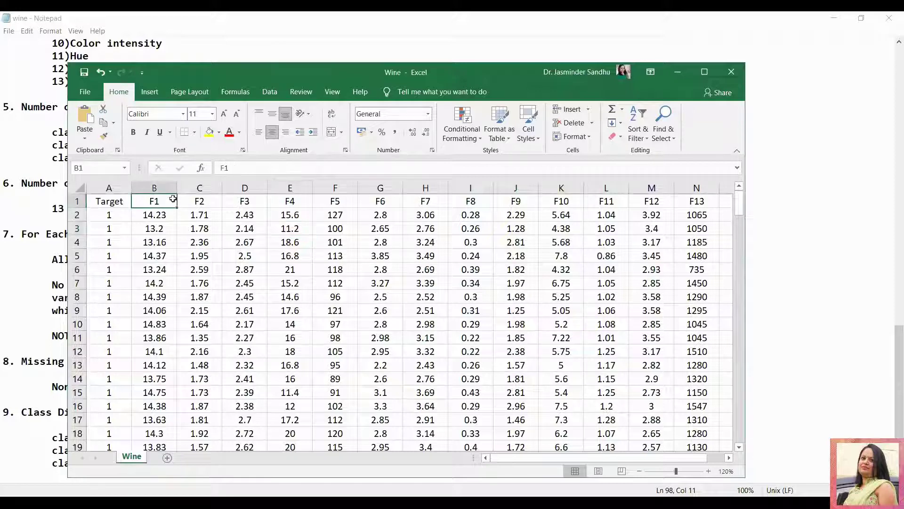
left_click(35, 231)
scroll(36, 231, "up", 4)
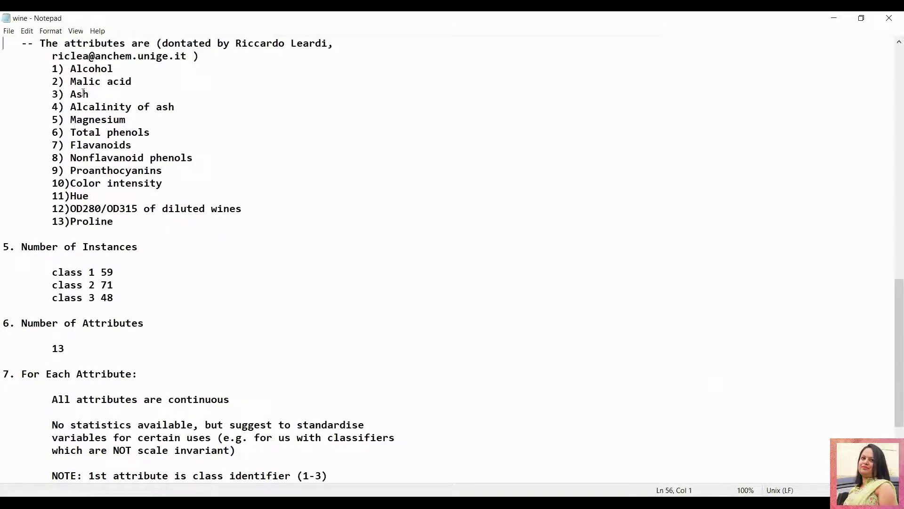
left_click(92, 70)
key("alt+Tab")
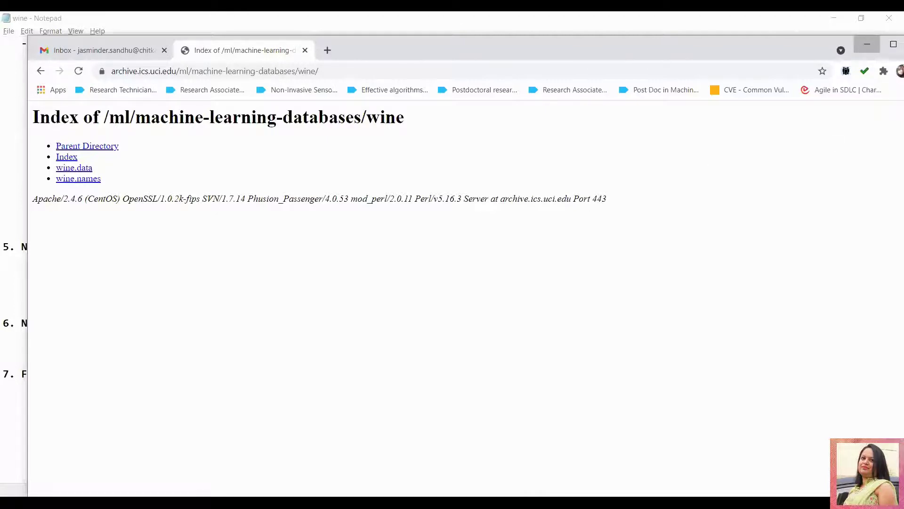
key("alt+Tab")
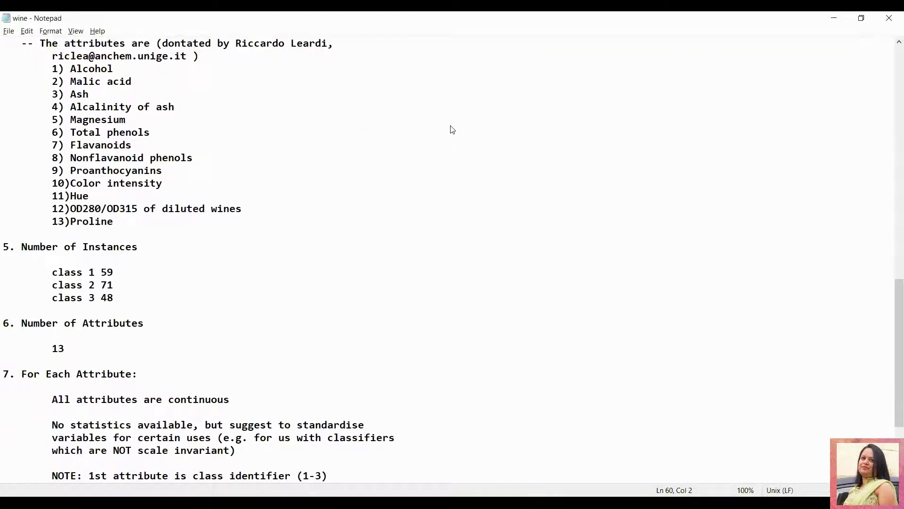
key("alt+Tab")
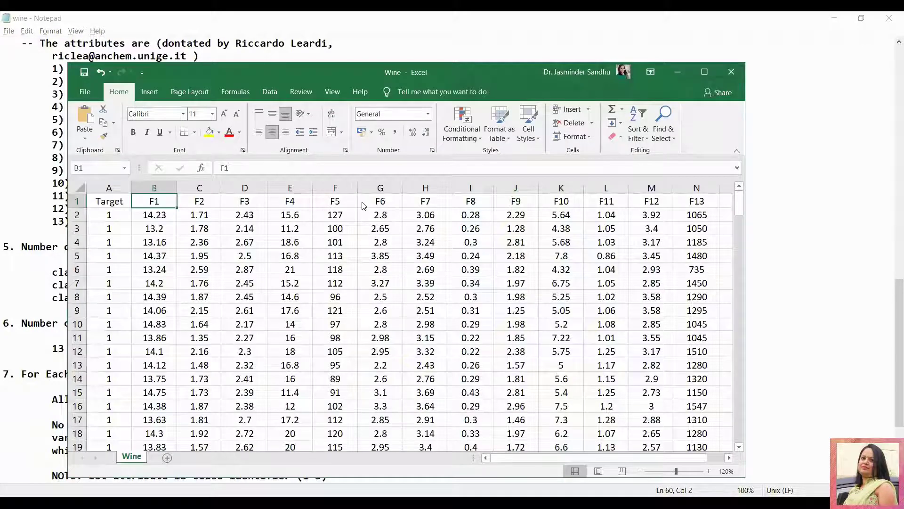
key("alt+a")
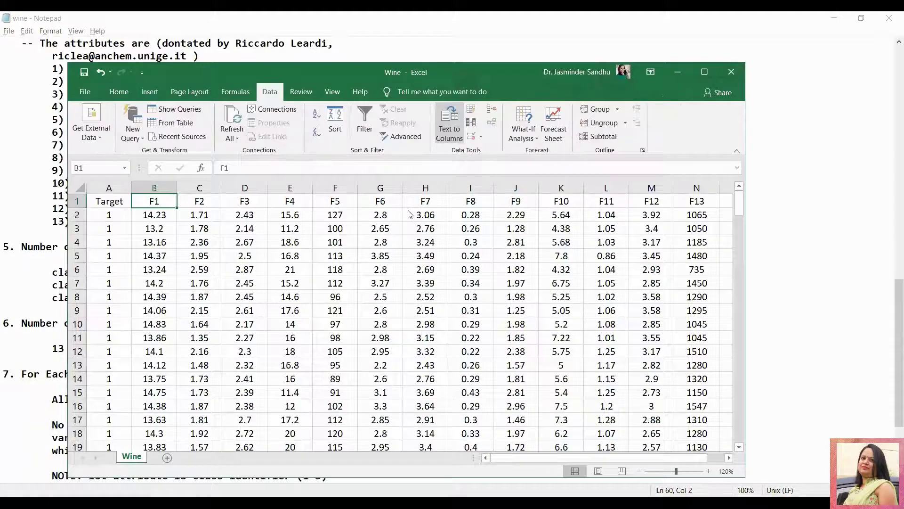
key("e")
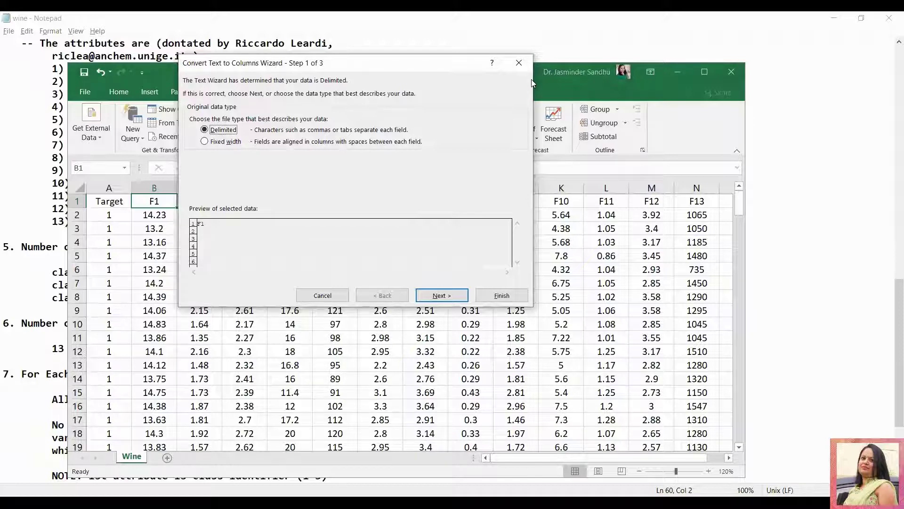
left_click(518, 63)
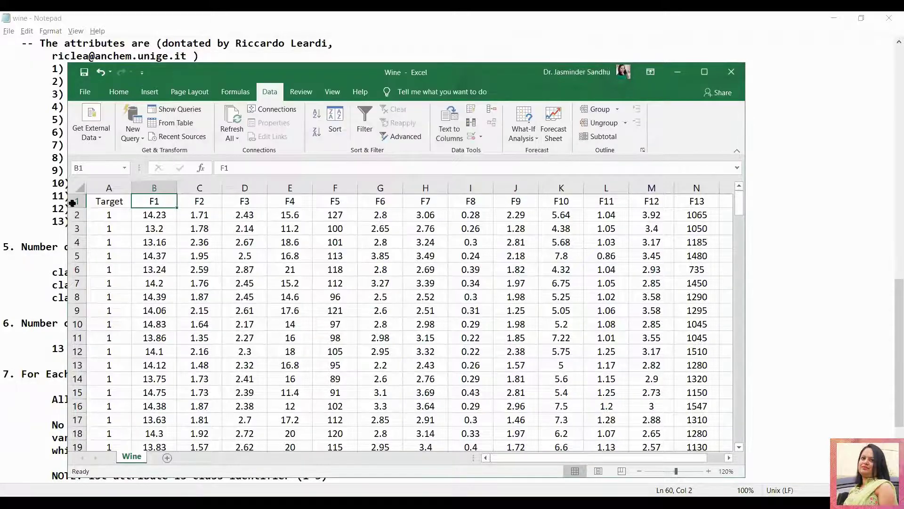
Select the header row in Excel and attributes 1 to 13 in the Notepad wine description to compare them
left_click(77, 201)
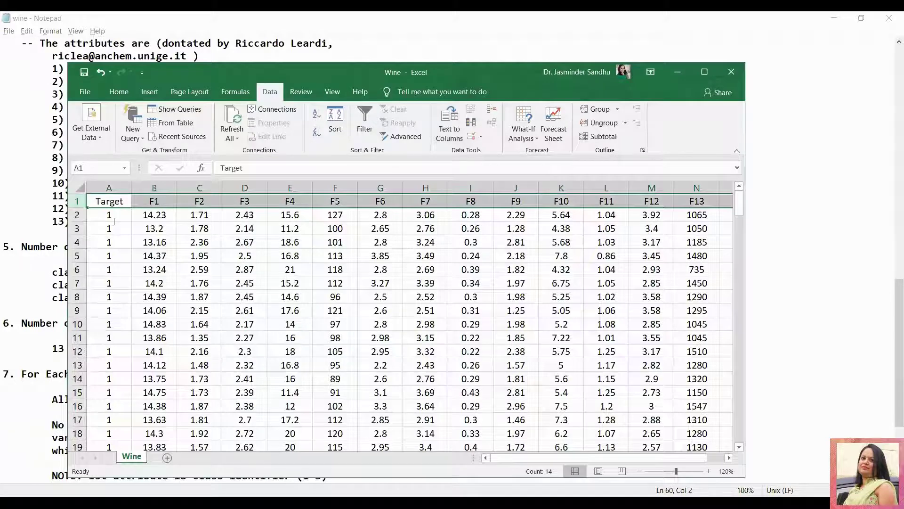
left_click(64, 140)
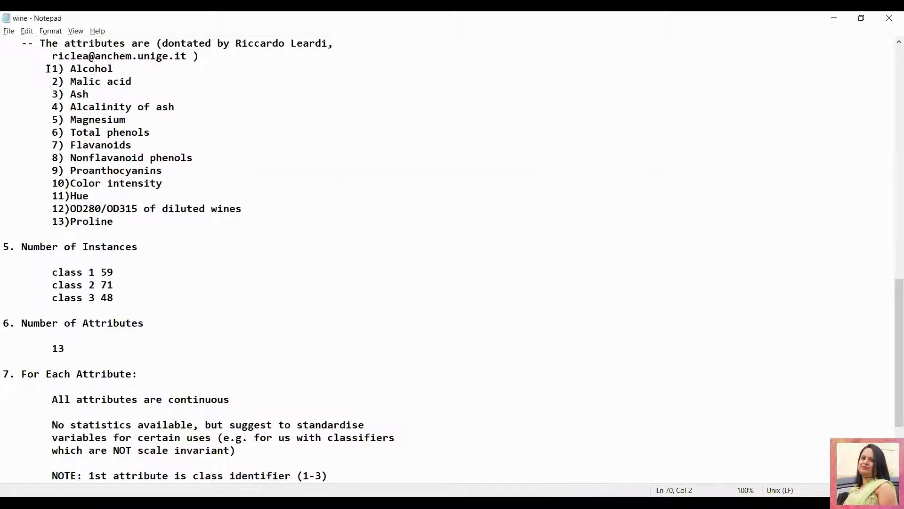
key("shift+Up")
key("shift+Up")
key("shift+Up")
key("shift+Up")
key("shift+Up")
key("shift+Up")
key("shift+Up")
key("shift+Up")
key("shift+Up")
key("shift+Up")
key("shift+Up")
key("shift+Up")
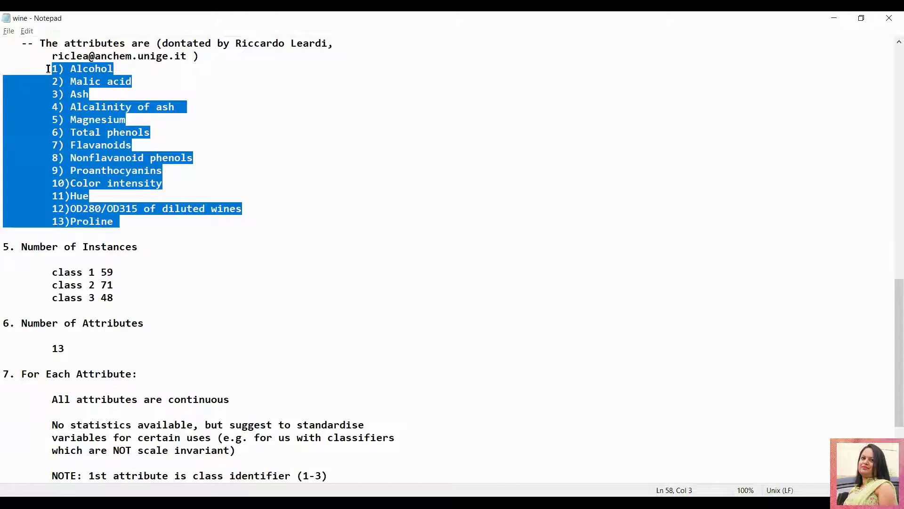
key("alt+Tab")
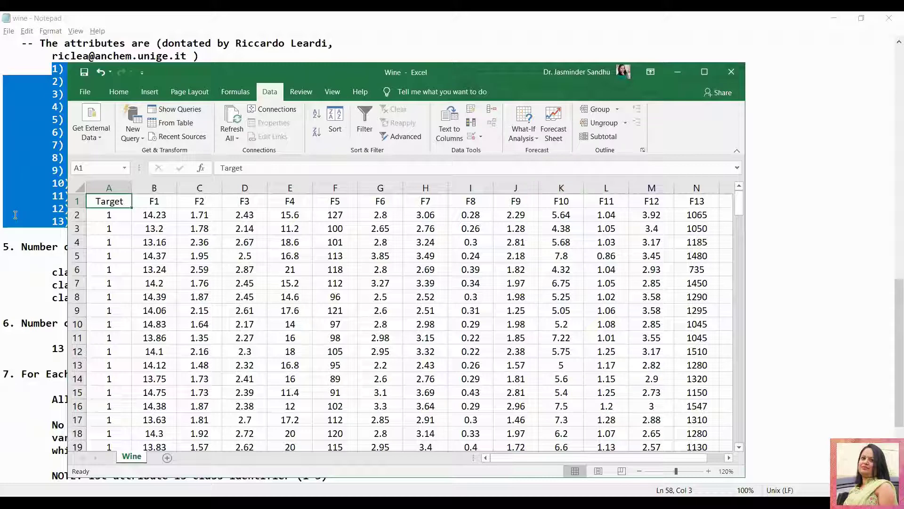
key("alt+Tab")
Insert blank lines below the Proline attribute in Notepad and write "Output Variable ~ Input Variables" there
left_click(136, 232)
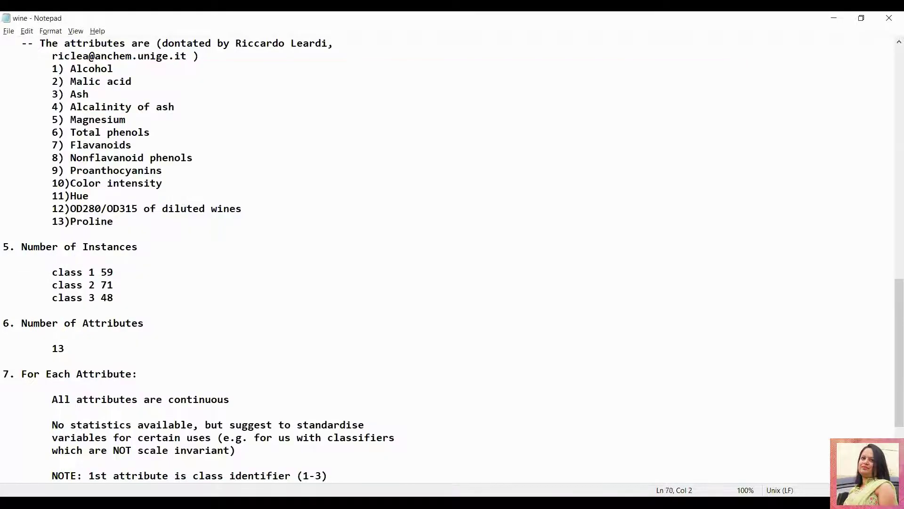
key("Return")
key("Return")
key("Return")
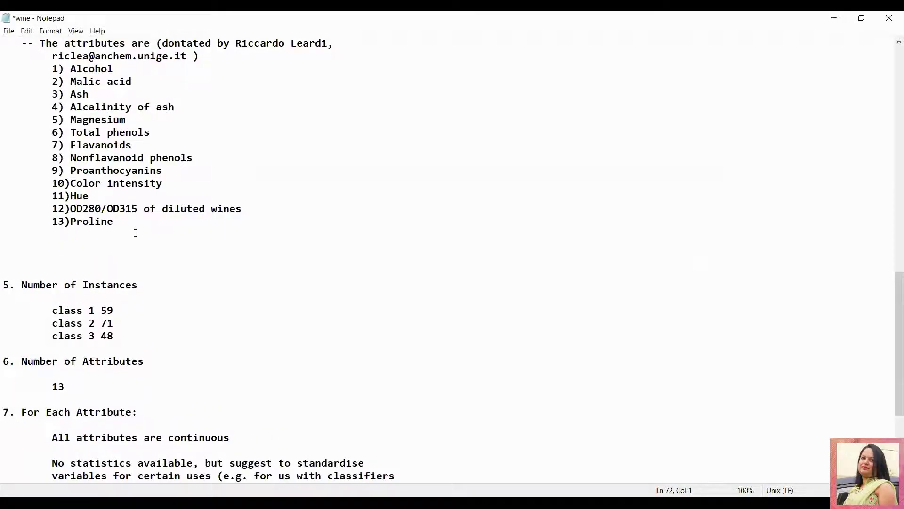
key("Return")
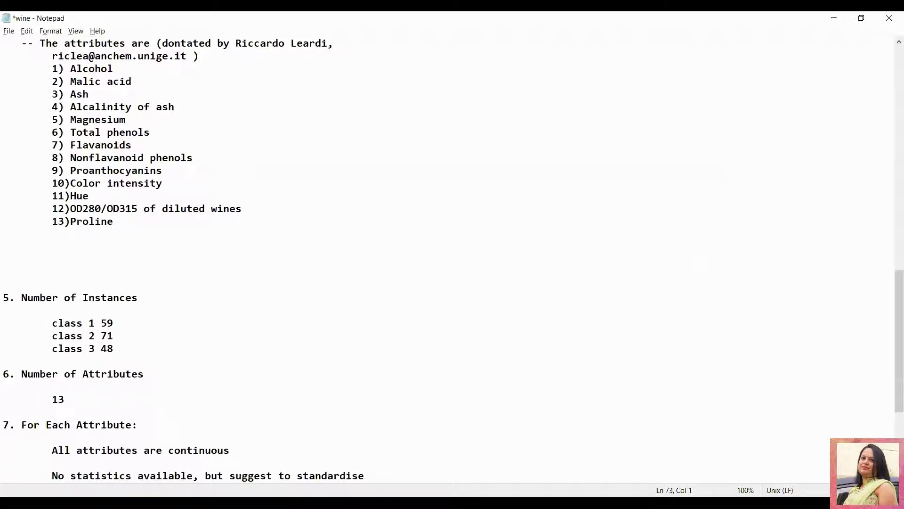
type("Output Varibl")
key("BackSpace")
key("BackSpace")
type("able ~")
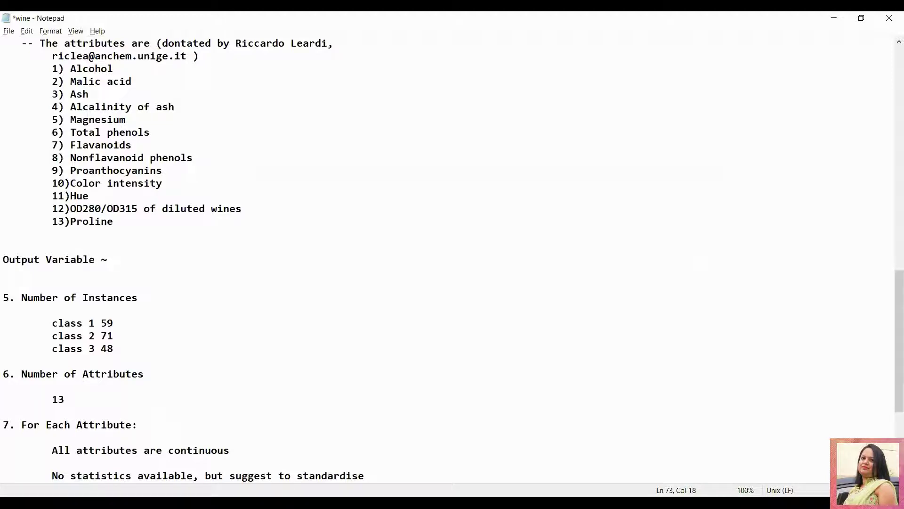
type(" Input Variables")
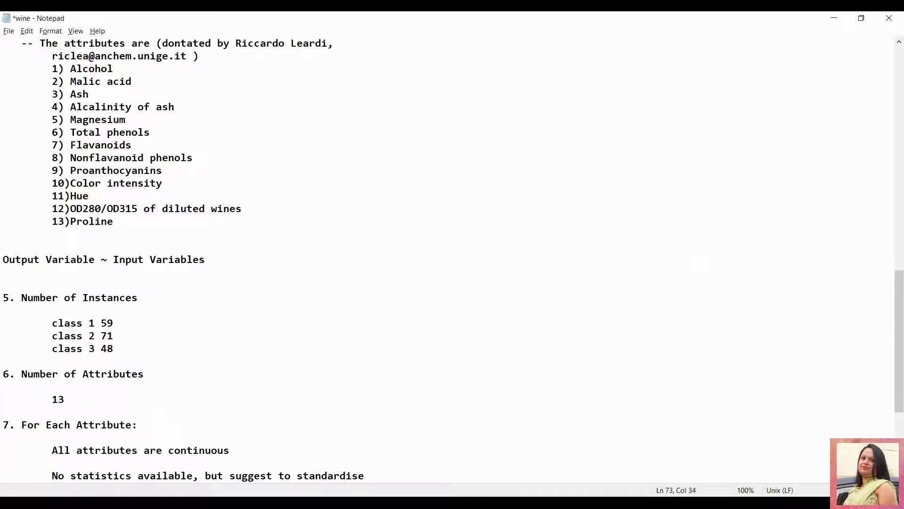
Begin a second formula line with "Target ~" in Notepad, checking the Target column's class values in Excel
key("Return")
type("Target")
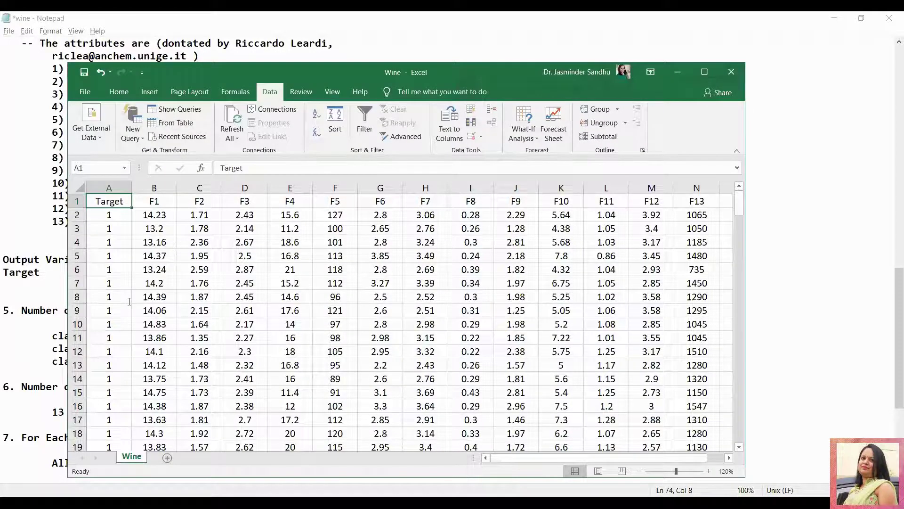
scroll(131, 300, "down", 20)
left_click(117, 302)
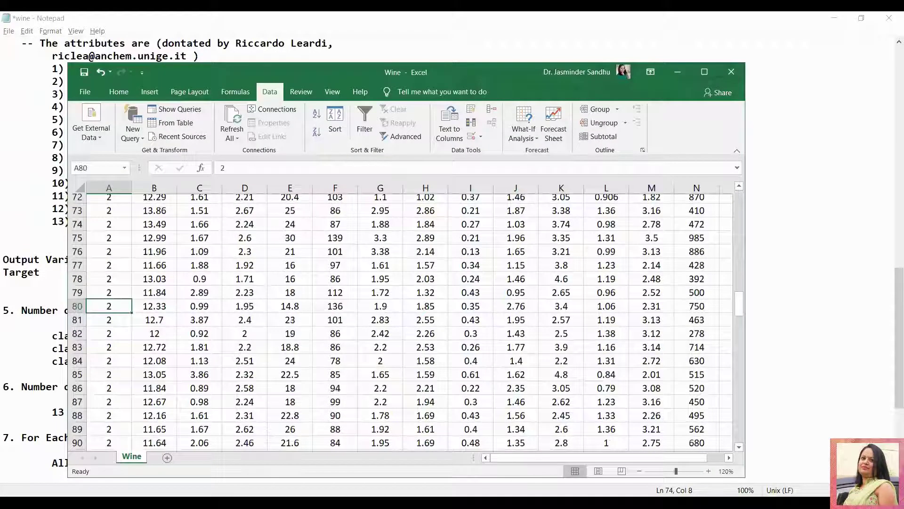
scroll(108, 302, "up", 20)
left_click(108, 296)
key("alt+Tab")
type("~ ")
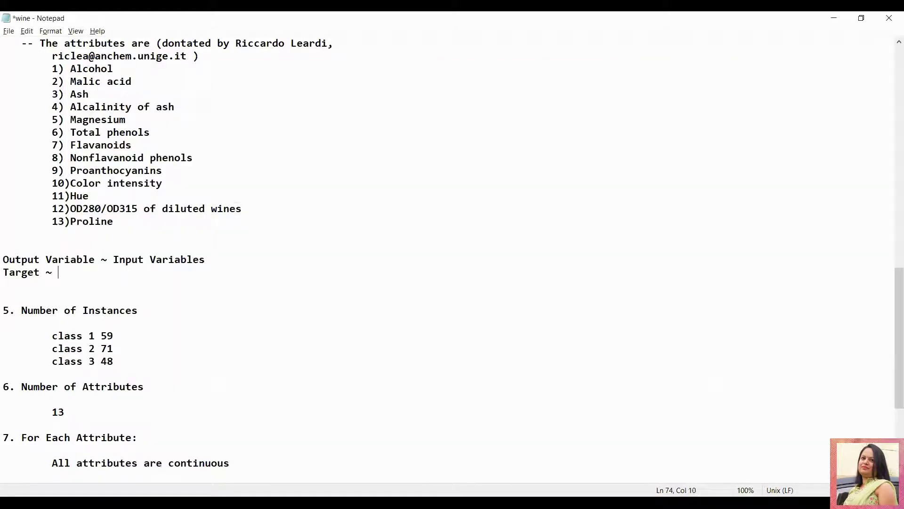
Complete the Target line with "F1 + F2 + F3 + ............... + F13" and highlight both formula lines for review
type("F1 + F2 + F3 + ............... + f")
key("BackSpace")
type("F13")
key("shift+Up")
key("shift+Up")
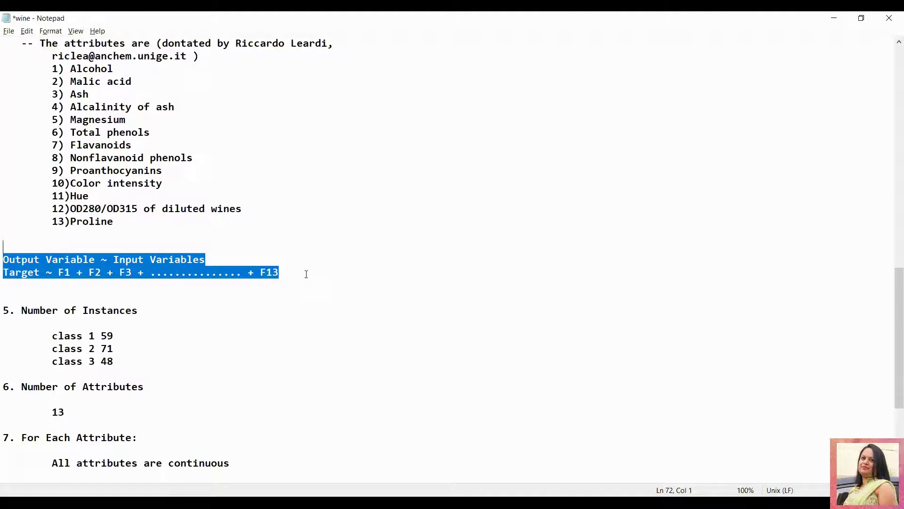
left_click(9, 279)
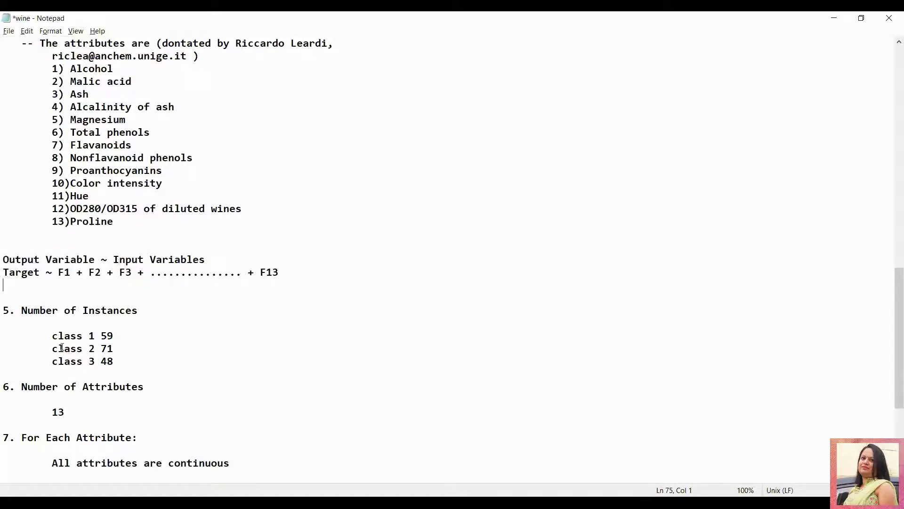
key("Down")
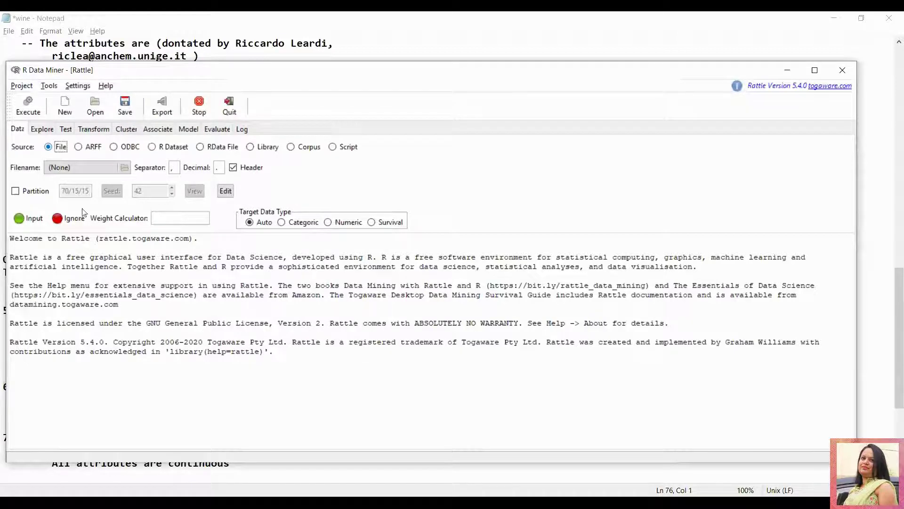
Switch to Rattle, load Wine.csv as the data file, and review the variables' roles and unique value counts
left_click(45, 167)
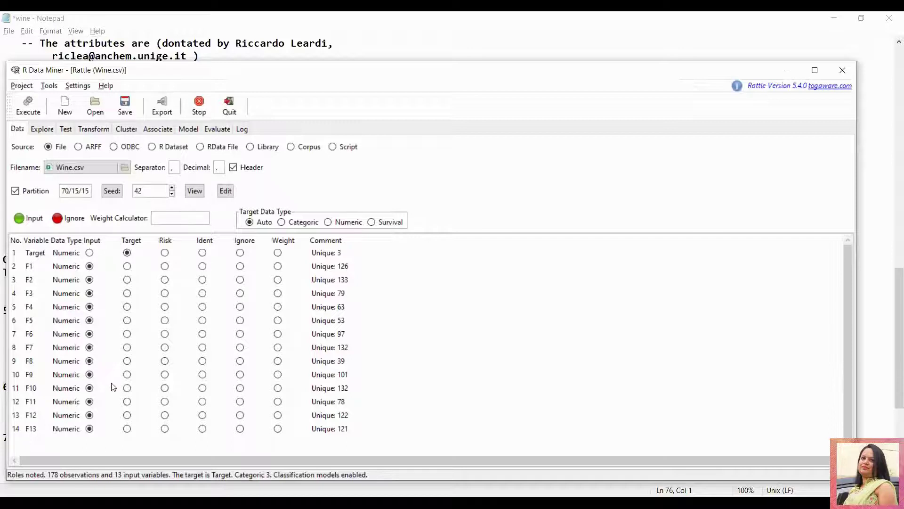
left_click(84, 366)
left_click(89, 360)
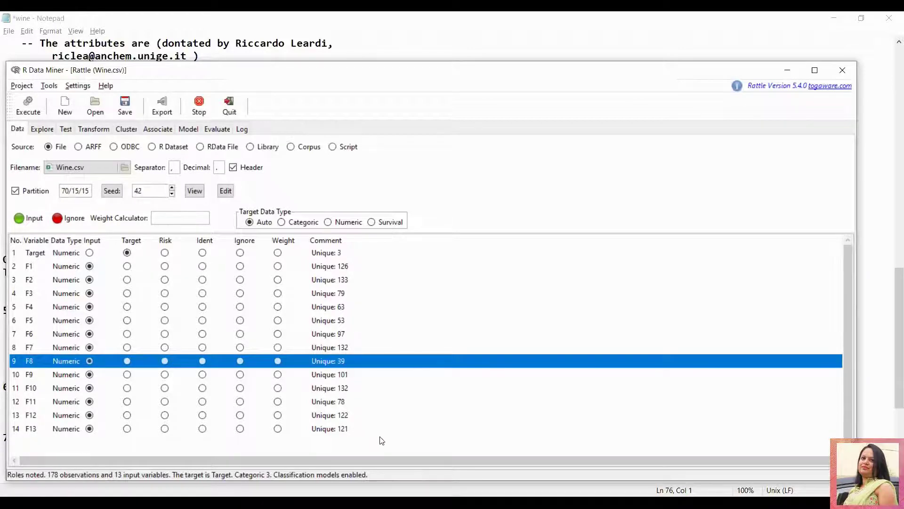
left_click(329, 418)
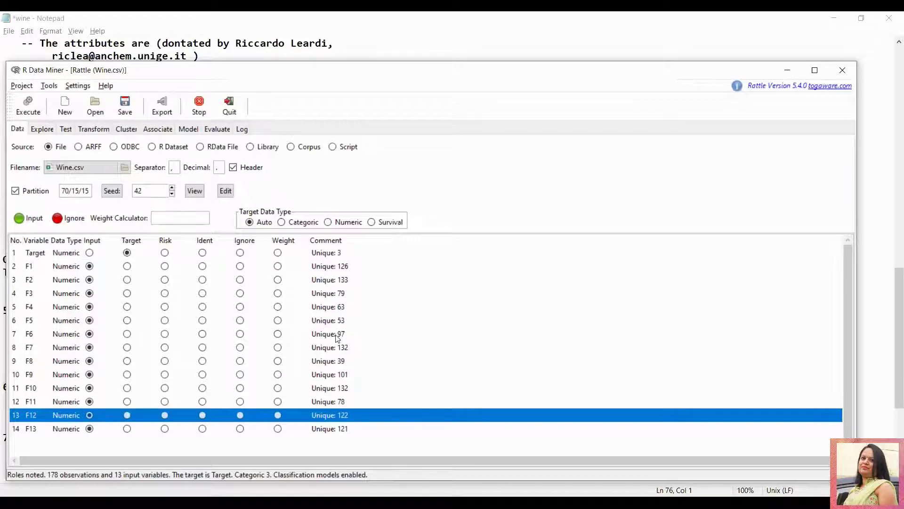
left_click(320, 255)
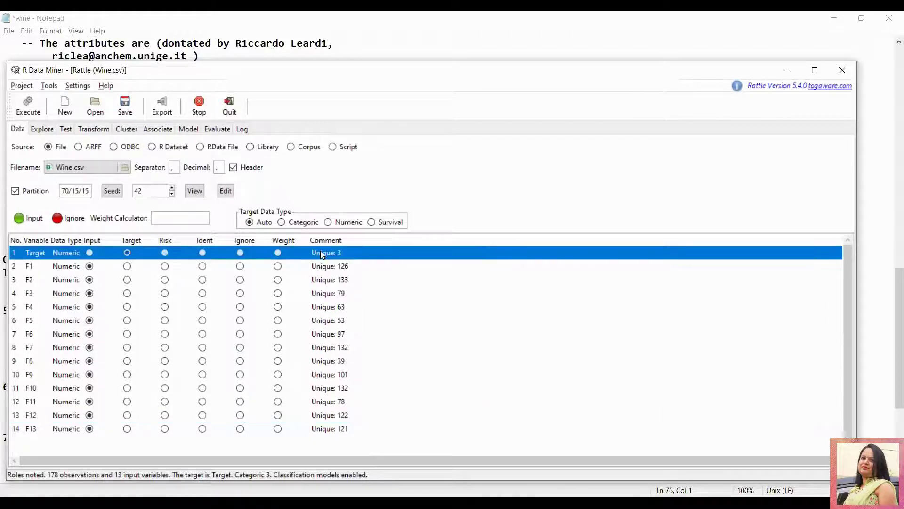
left_click(334, 268)
left_click(337, 277)
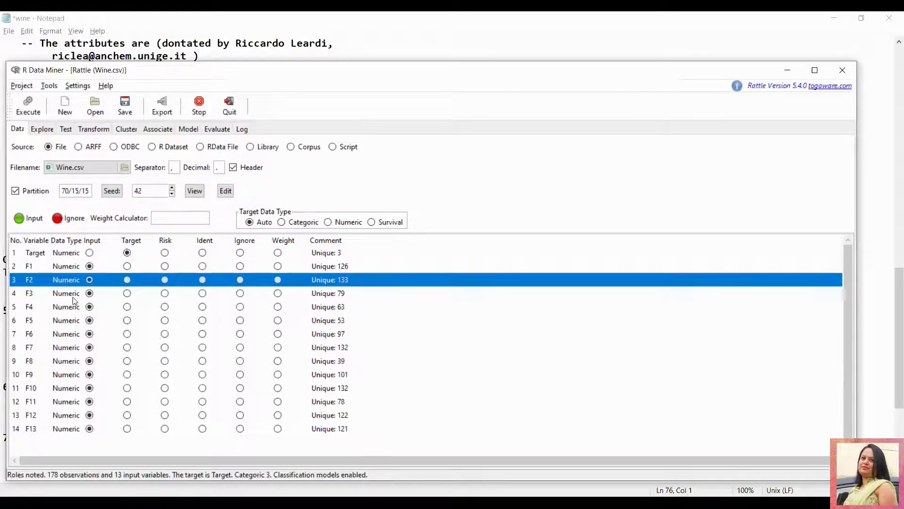
Set the data partition to 70/30 with a newly generated random seed and execute the data setup
left_click(89, 190)
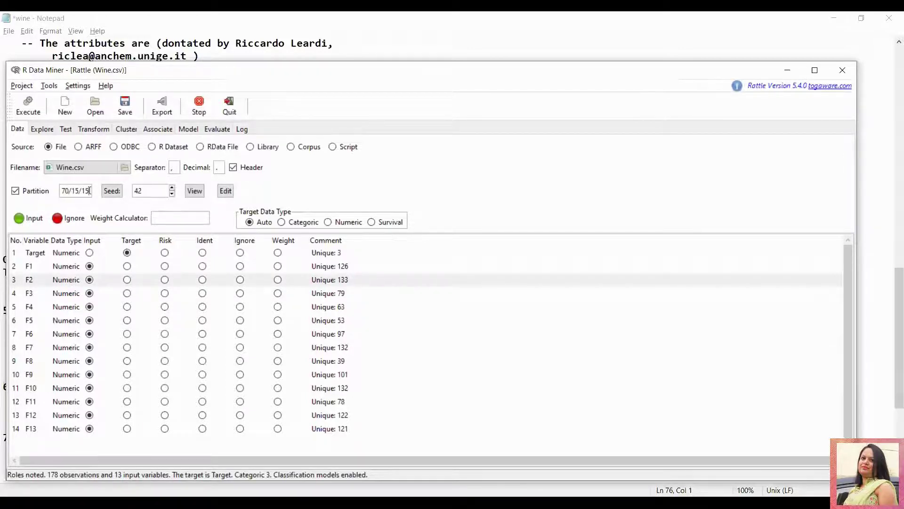
key("BackSpace")
key("BackSpace")
key("BackSpace")
key("BackSpace")
key("BackSpace")
type("30")
left_click(112, 191)
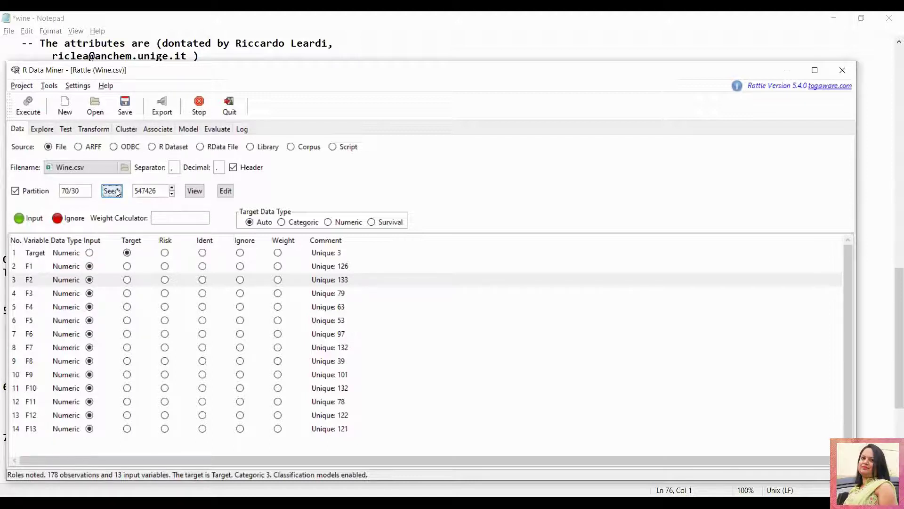
left_click(83, 190)
left_click(33, 107)
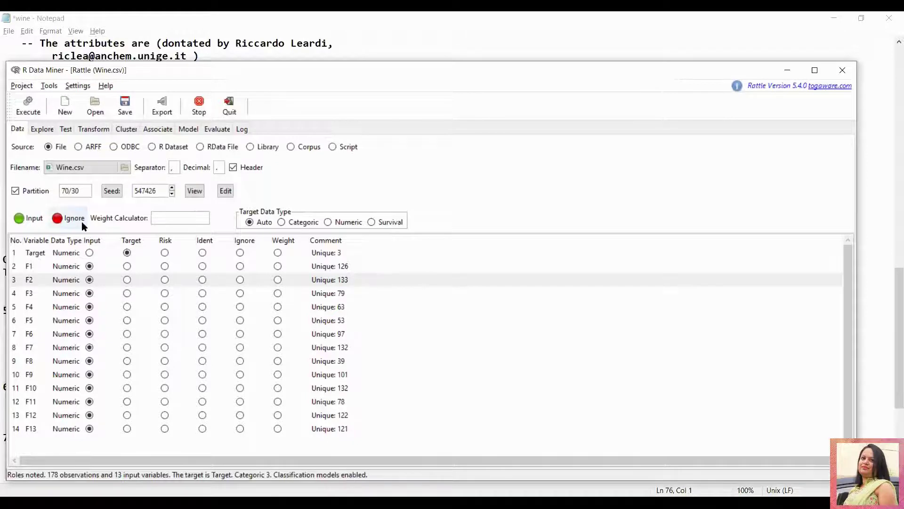
Generate the Summary exploration of the training dataset and examine the storage types and quartile tables for all variables
left_click(49, 130)
left_click(37, 113)
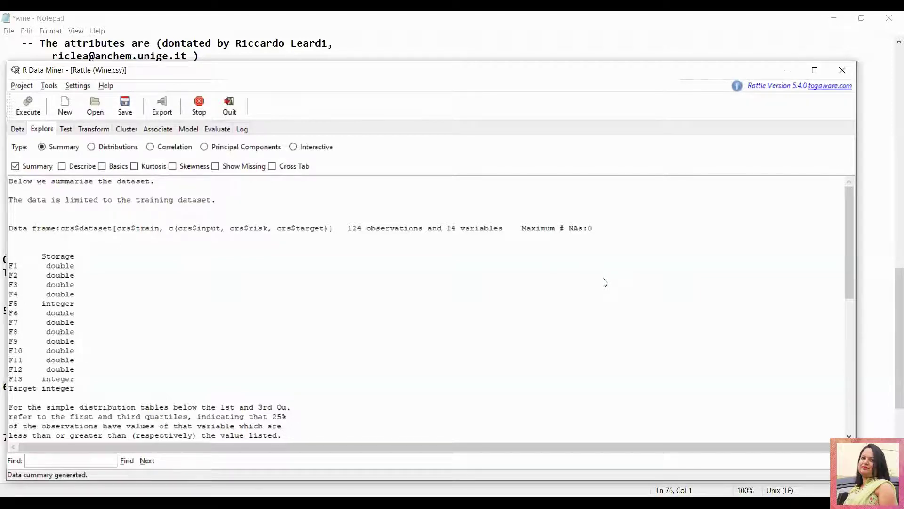
scroll(856, 329, "down", 2)
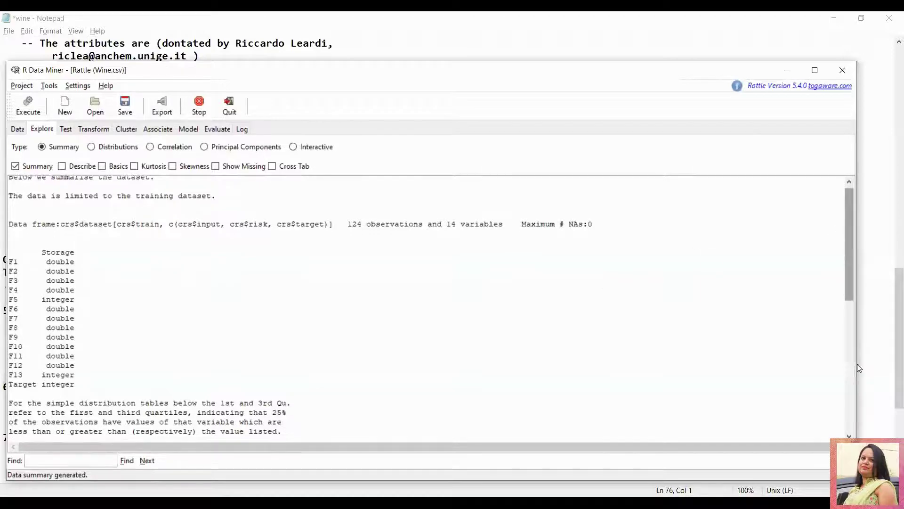
scroll(852, 343, "down", 2)
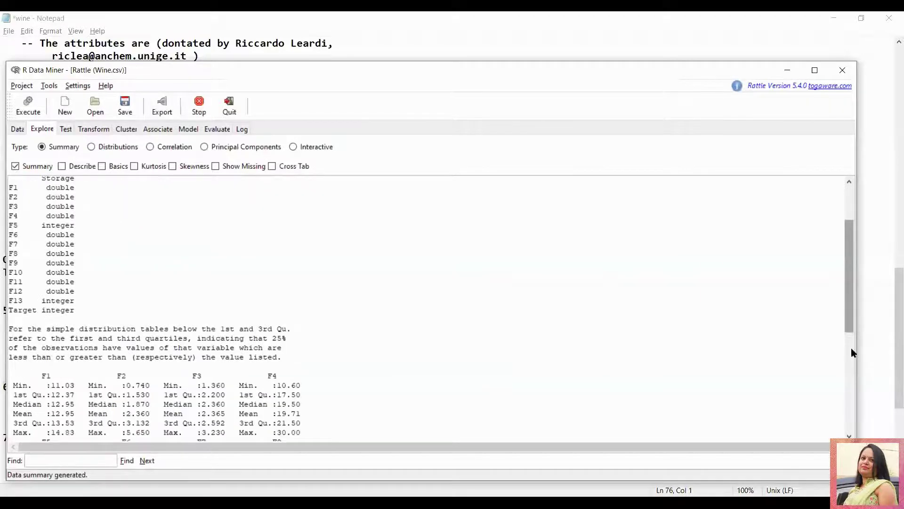
scroll(850, 352, "down", 5)
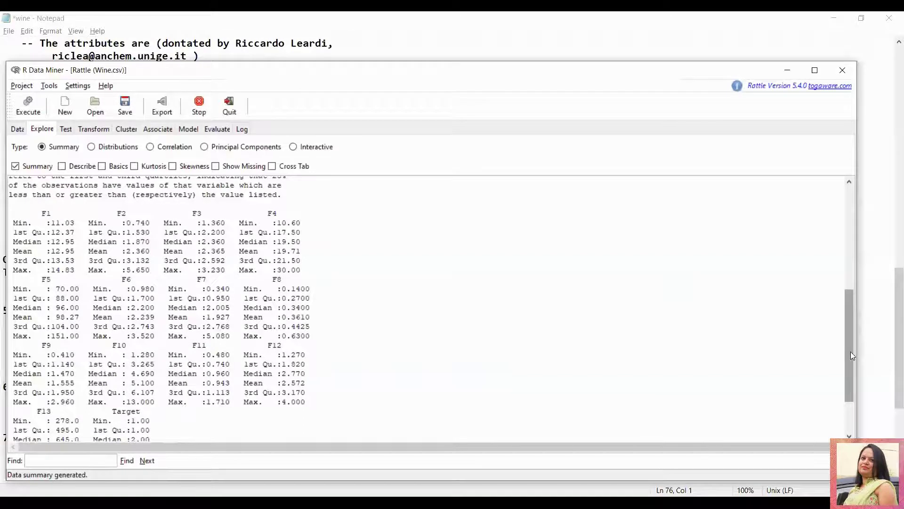
scroll(851, 348, "down", 2)
scroll(851, 351, "up", 1)
scroll(851, 351, "down", 1)
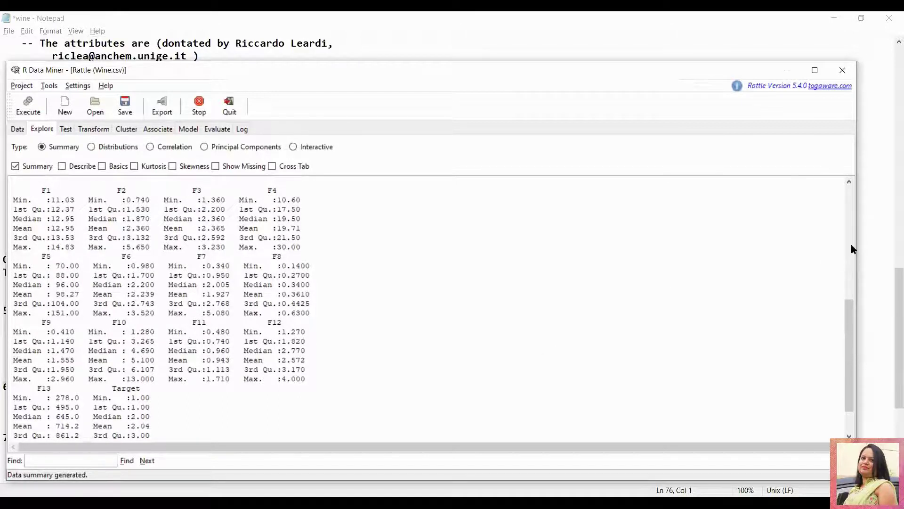
scroll(836, 206, "up", 1)
scroll(836, 207, "up", 1)
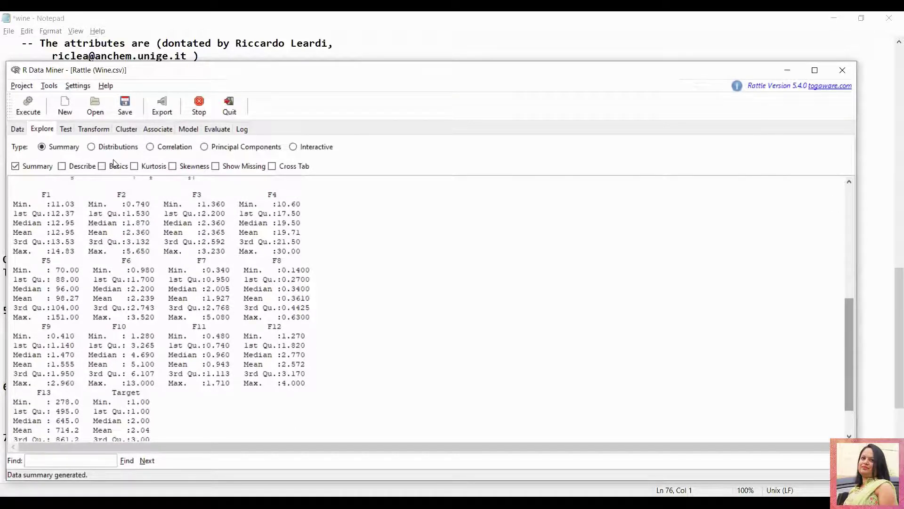
Switch the exploration type to Distributions and select box plots for variables F1 through F7
left_click(88, 168)
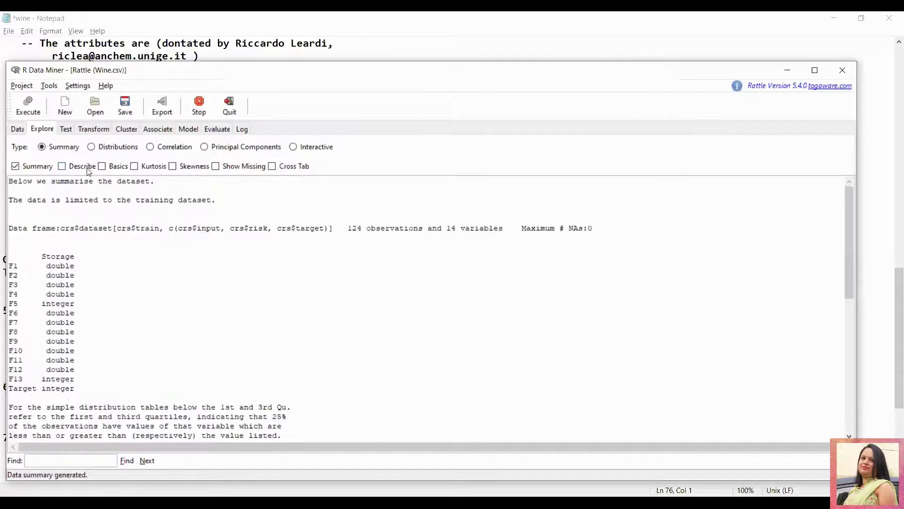
left_click(115, 150)
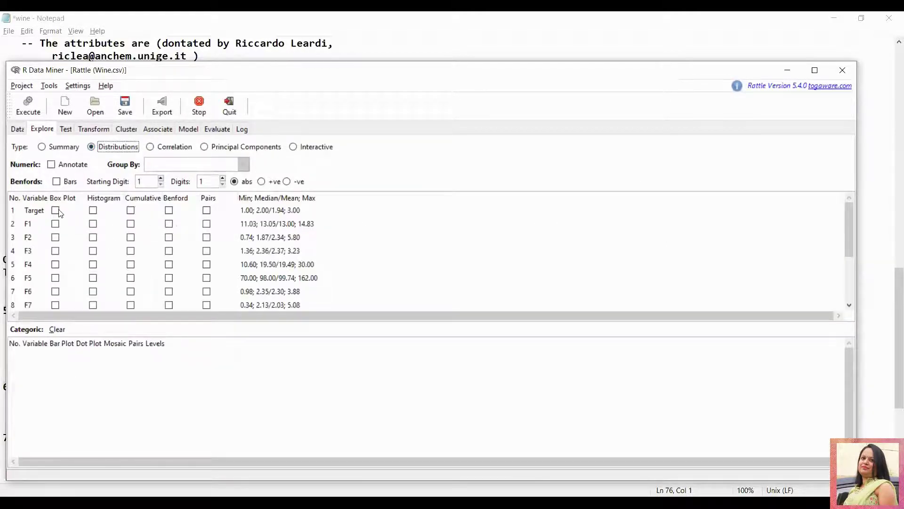
left_click(55, 224)
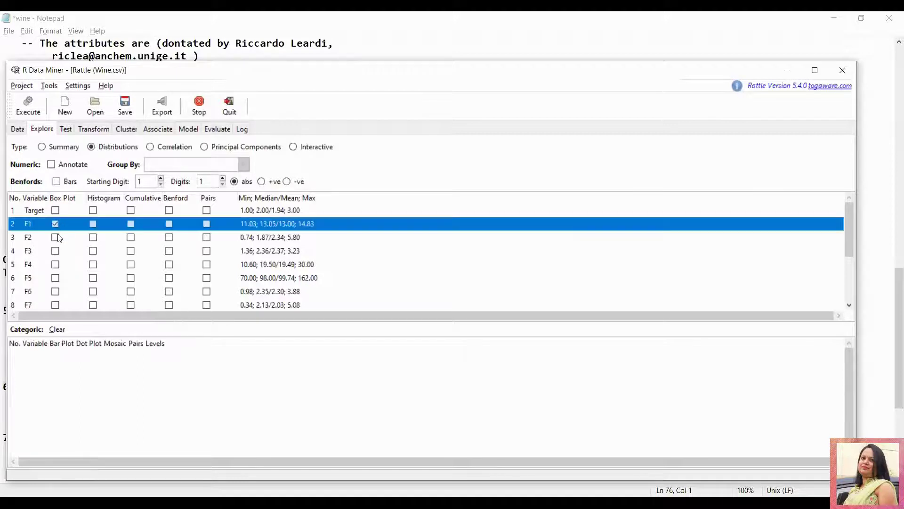
left_click(55, 237)
left_click(55, 251)
left_click(56, 265)
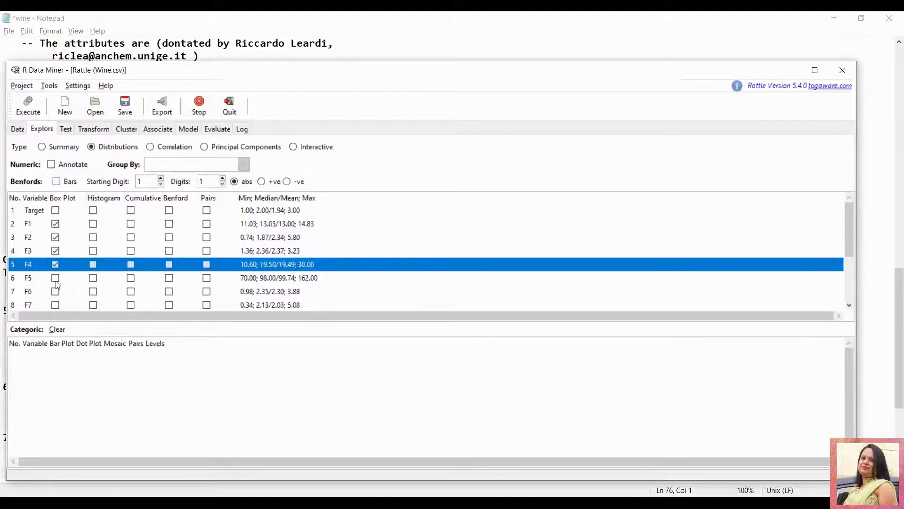
left_click(55, 278)
left_click(55, 292)
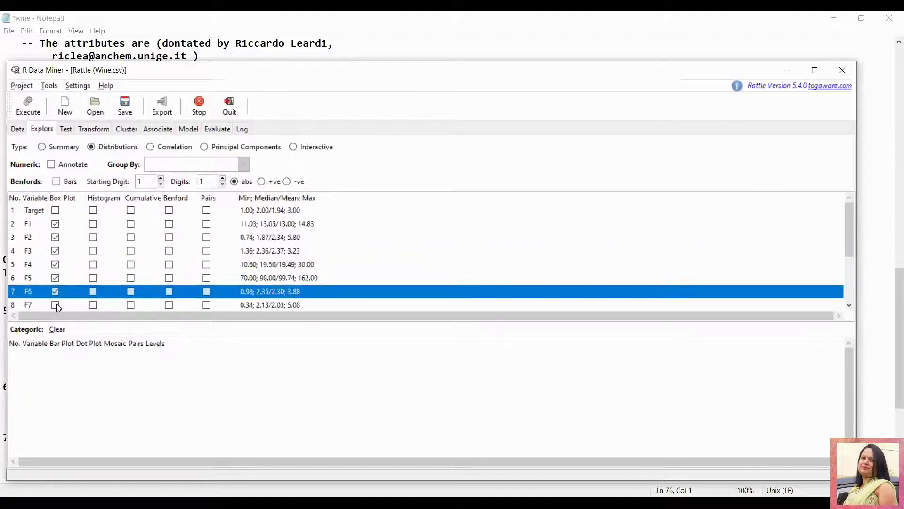
left_click(55, 305)
Select box plots for the remaining variables F8 through F13 and generate the distribution plots
left_click_drag(847, 236, 859, 289)
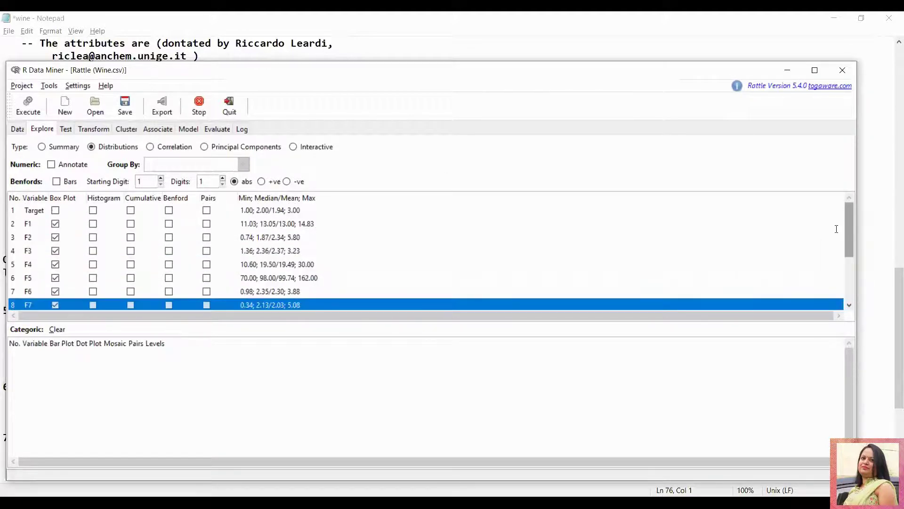
scroll(884, 234, "down", 2)
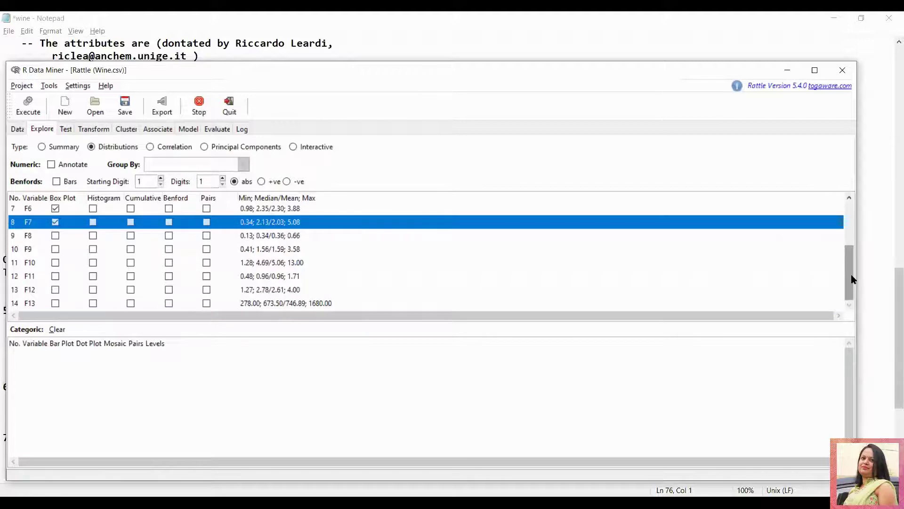
scroll(854, 275, "up", 1)
scroll(854, 286, "down", 1)
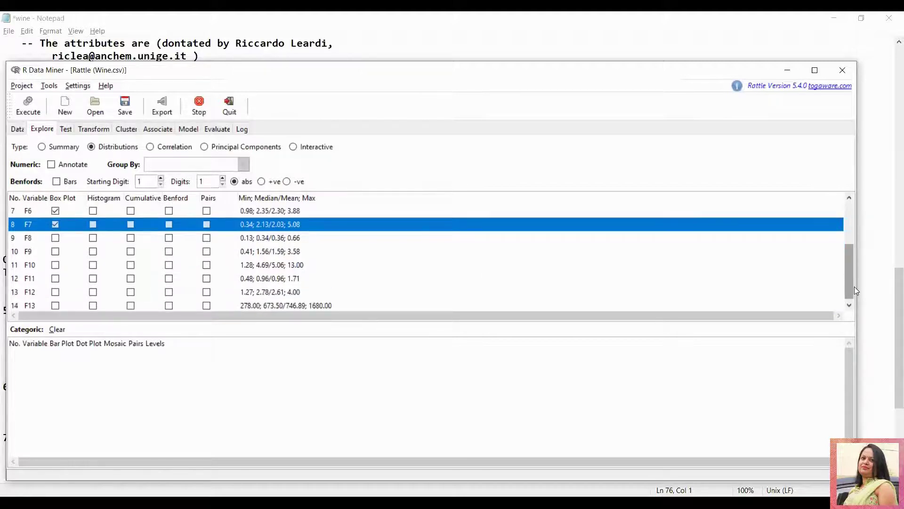
scroll(854, 287, "down", 1)
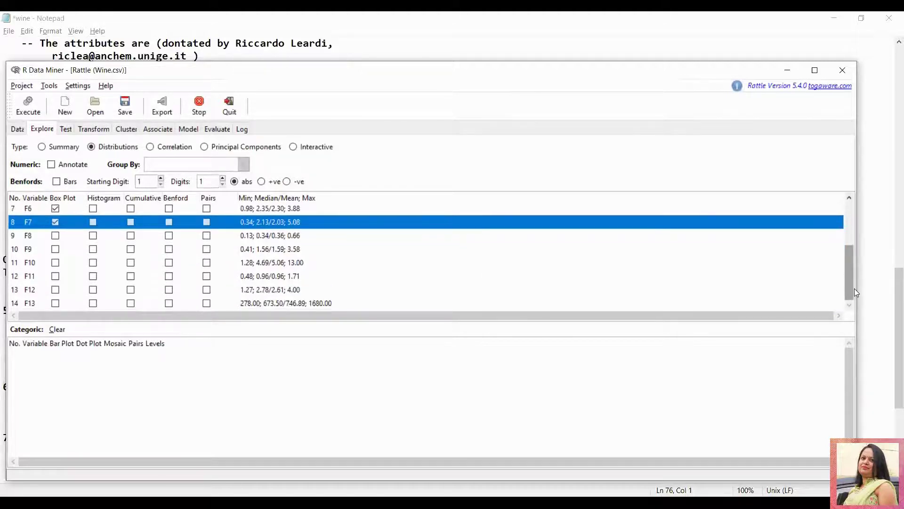
left_click(55, 235)
left_click(55, 248)
left_click(55, 262)
left_click(55, 276)
left_click(56, 289)
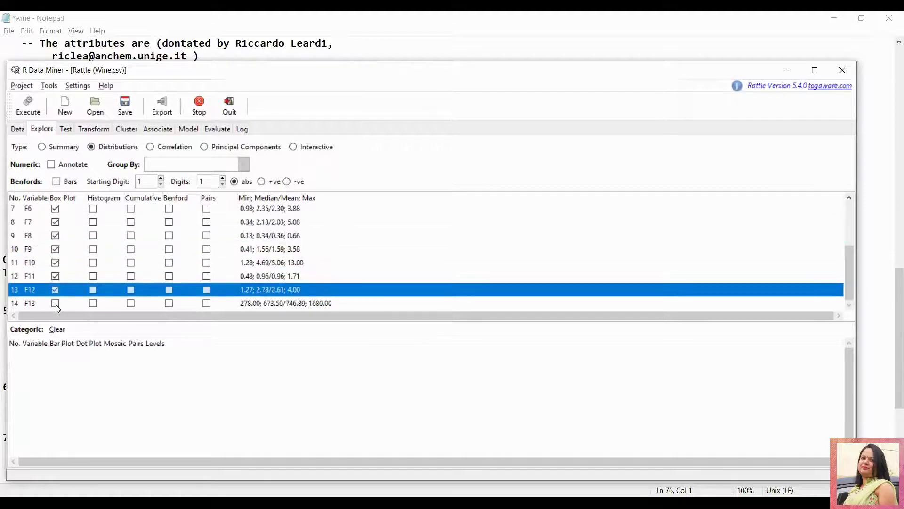
left_click(55, 303)
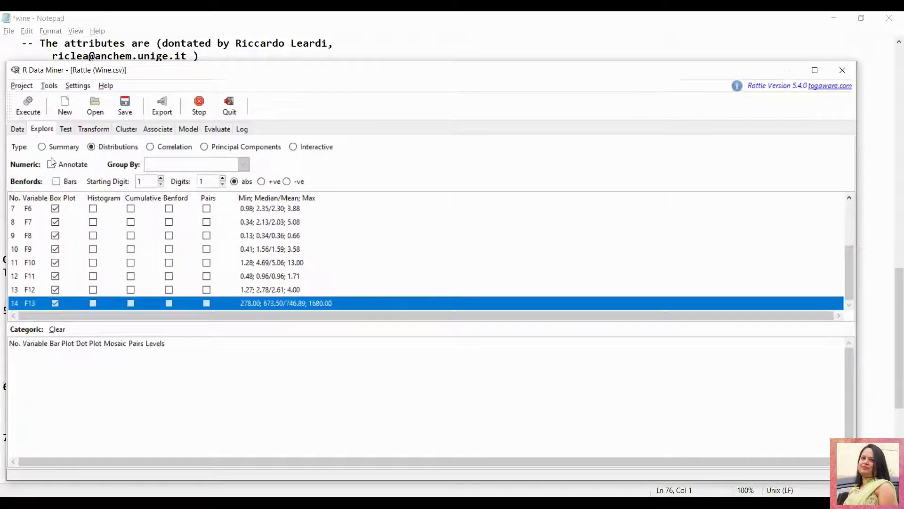
left_click(29, 104)
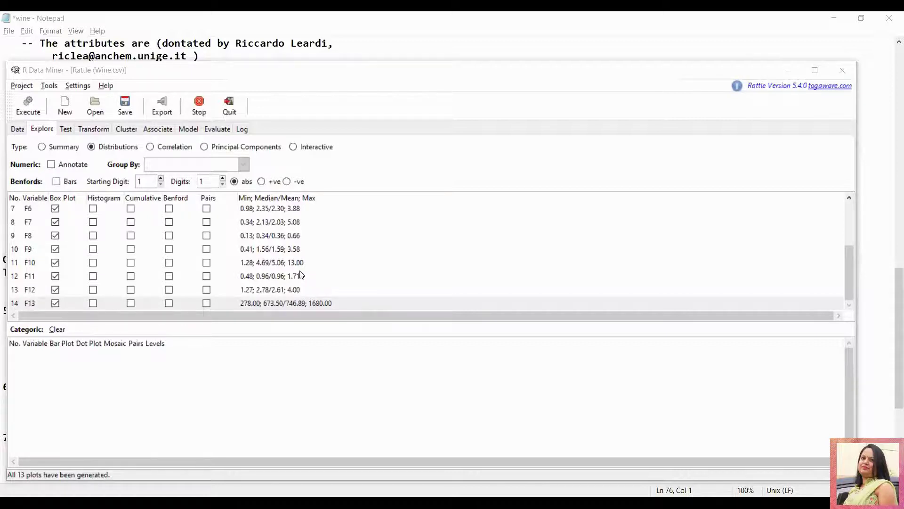
Add a box plot for Target and a histogram for F1, generating the plots after each selection
left_click(843, 290)
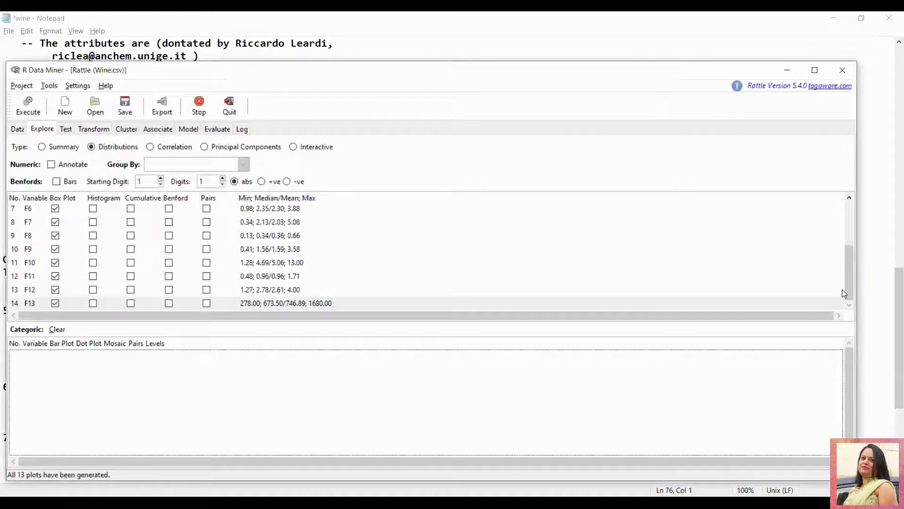
scroll(318, 285, "up", 3)
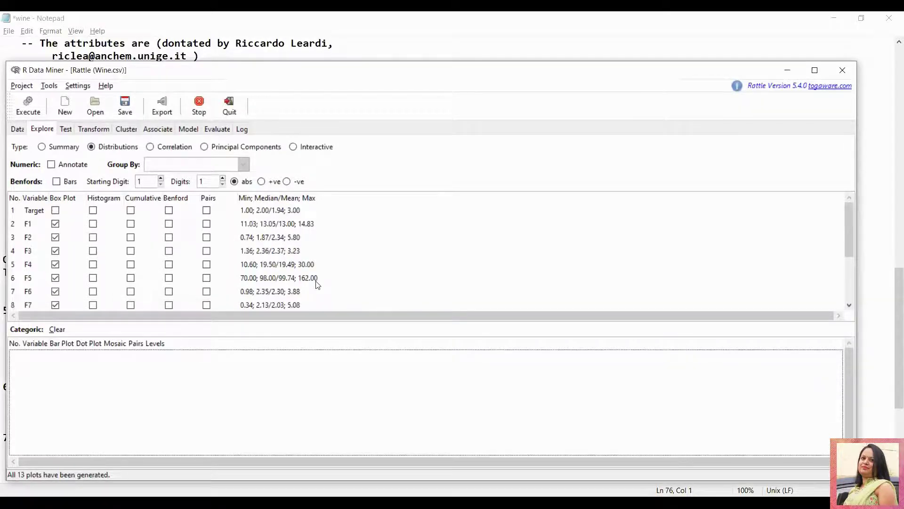
left_click(25, 106)
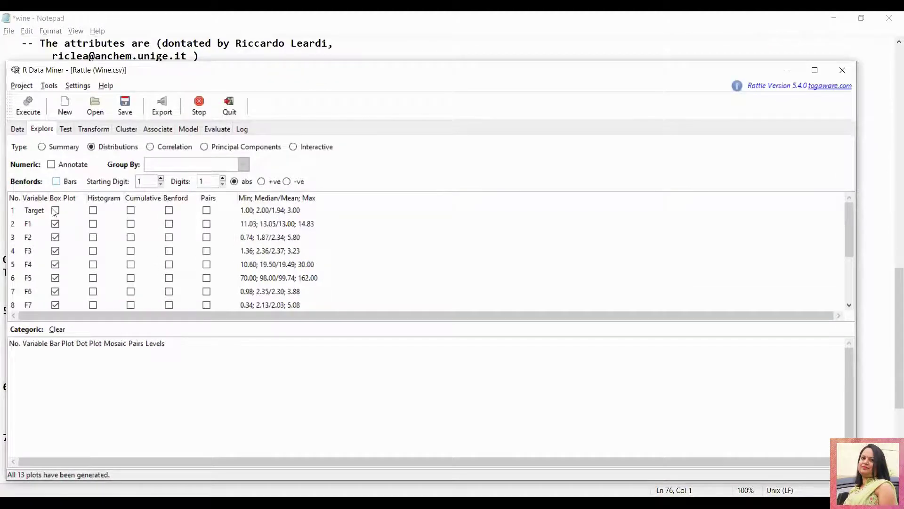
left_click(55, 210)
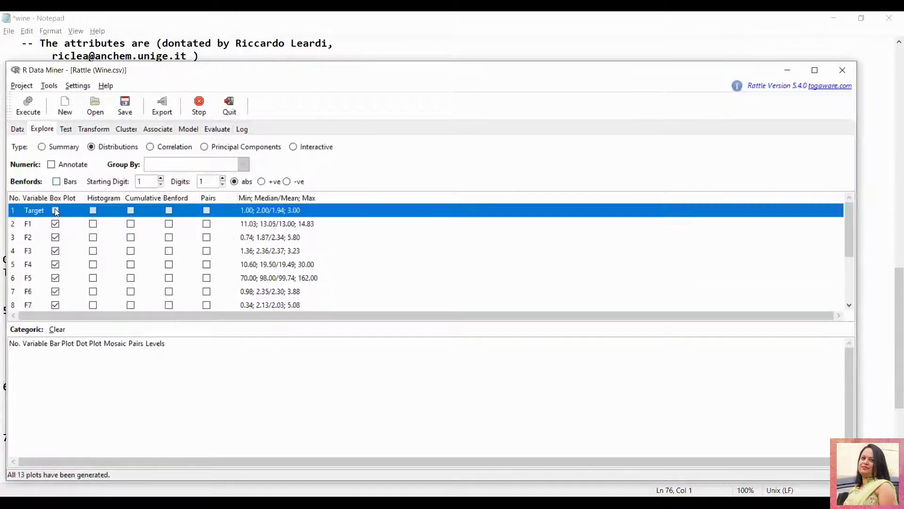
left_click(26, 105)
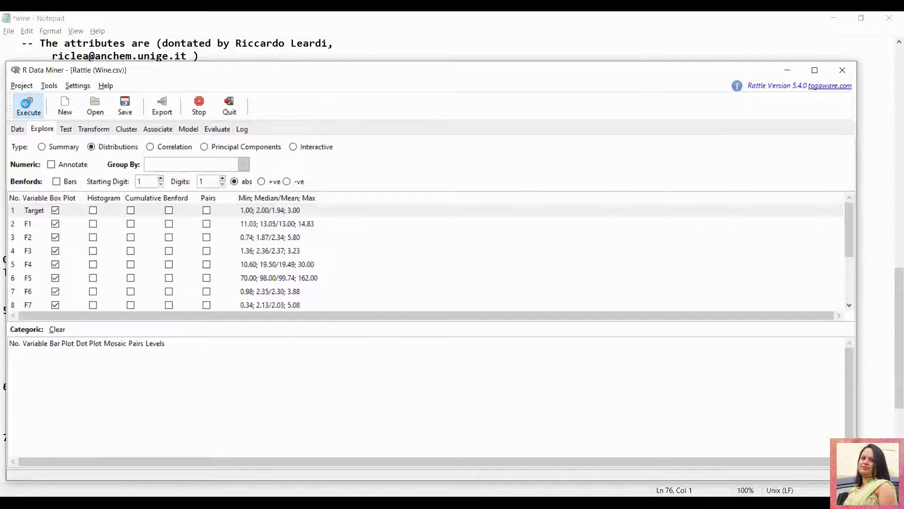
left_click(94, 226)
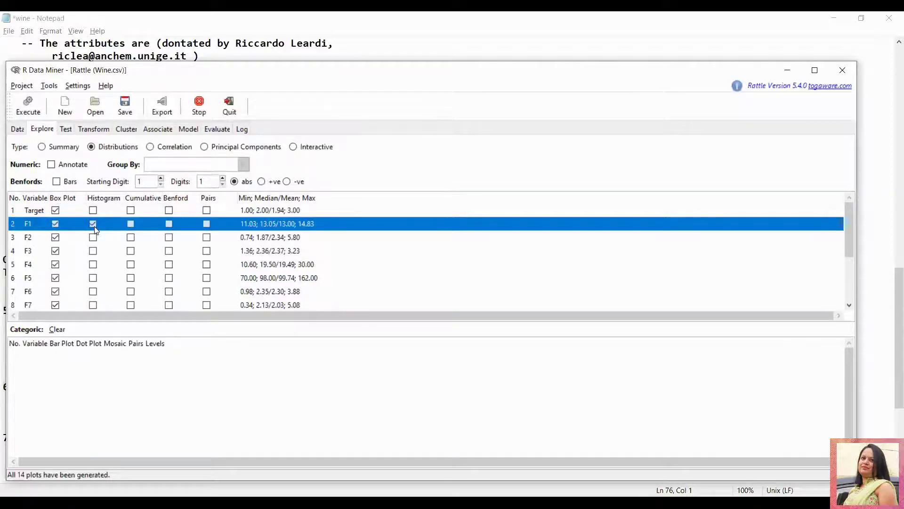
left_click(33, 106)
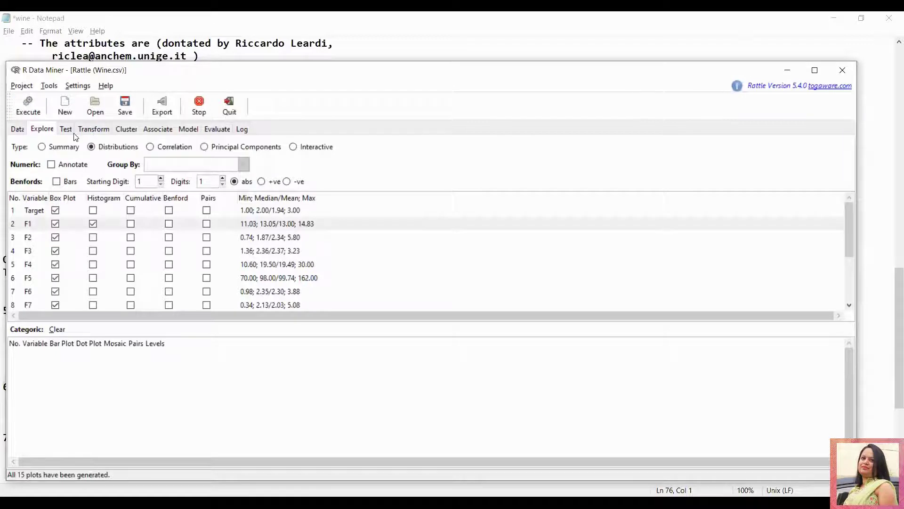
left_click(23, 85)
mouse_move(53, 85)
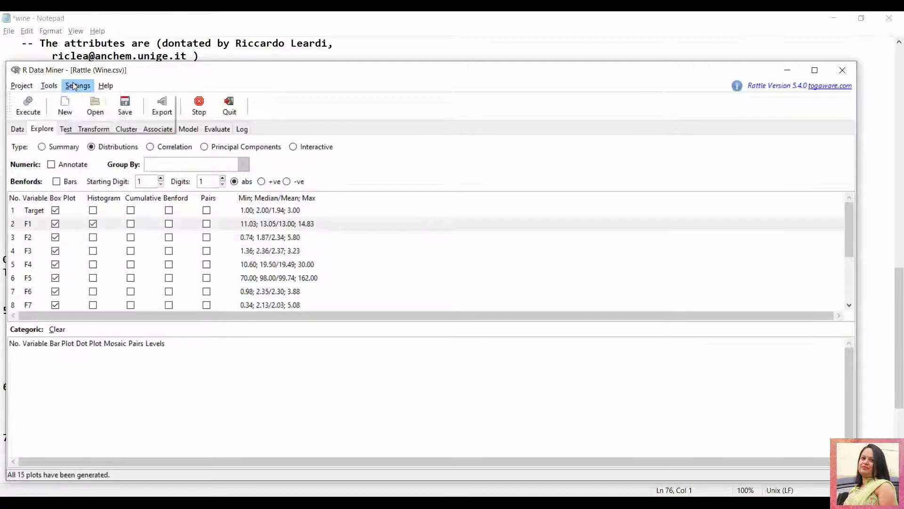
left_click(117, 89)
left_click(112, 87)
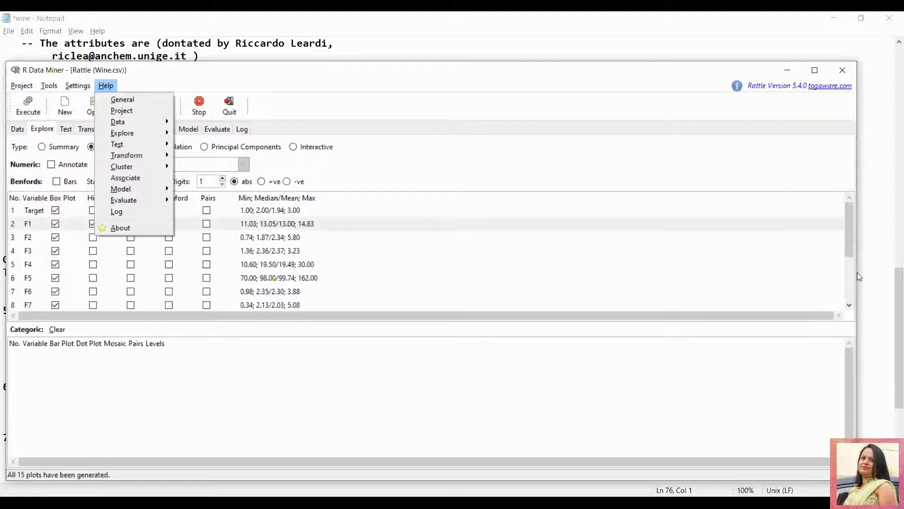
left_click(648, 307)
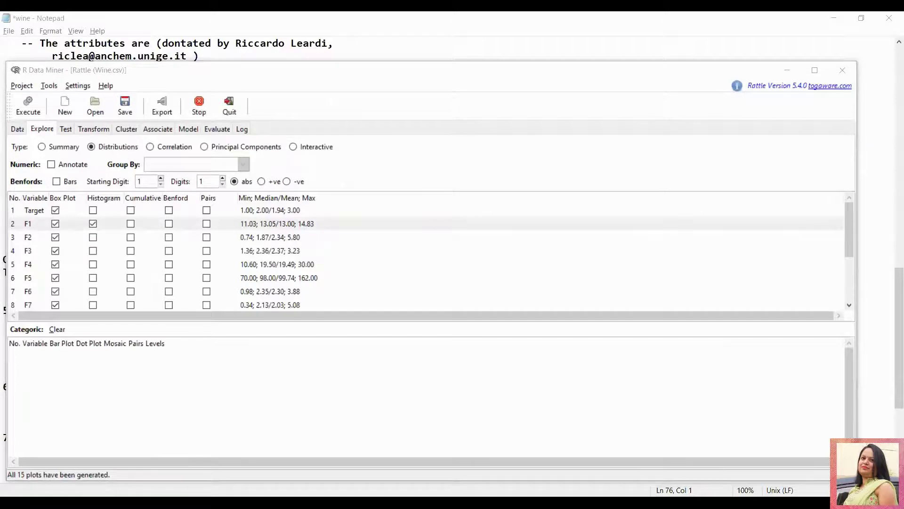
left_click(351, 140)
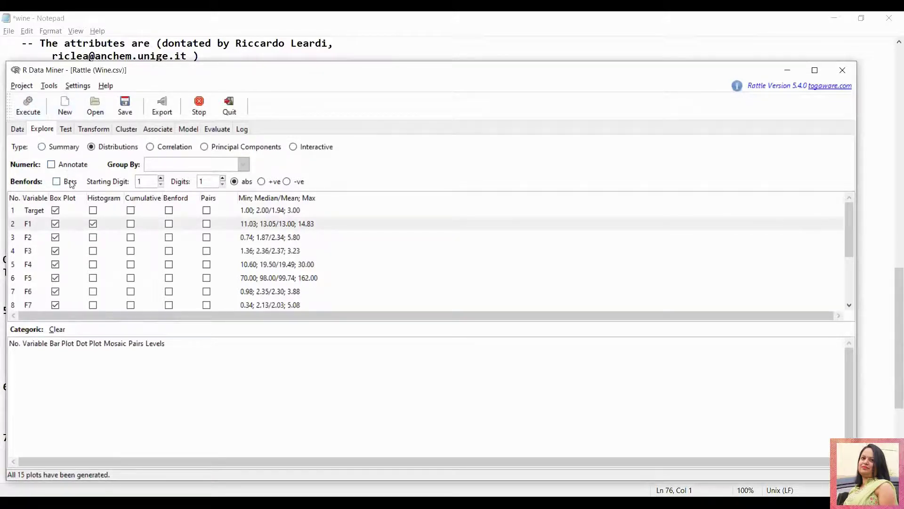
Regenerate the distribution plots, then enable the Use Cairo Graphics Device setting and return to the Explore view
left_click(29, 105)
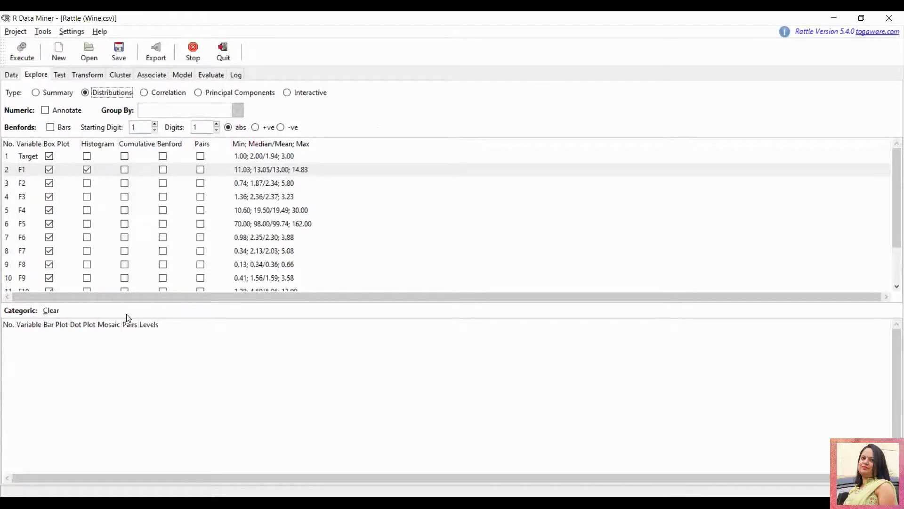
left_click(24, 50)
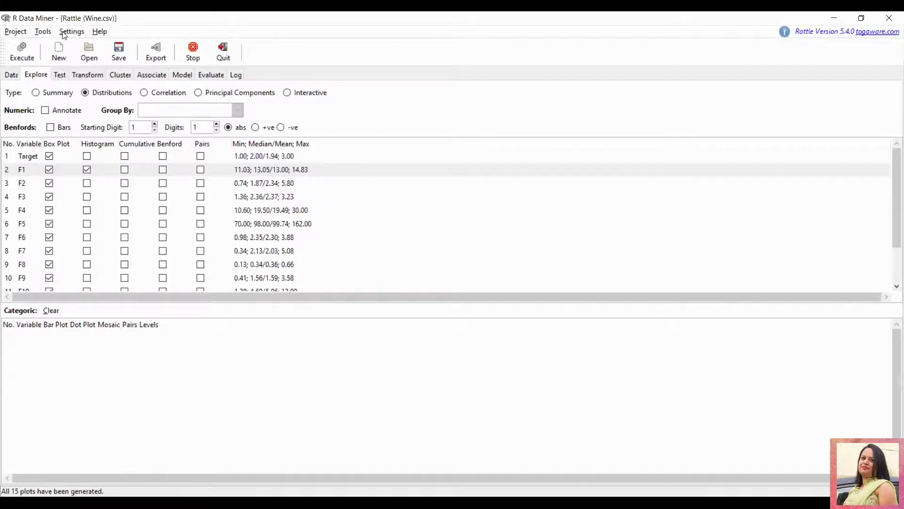
left_click(78, 32)
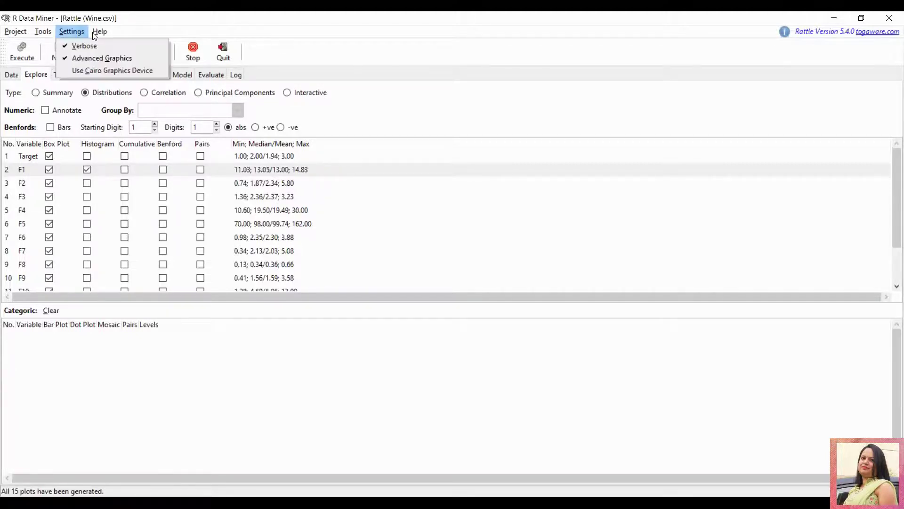
left_click(76, 70)
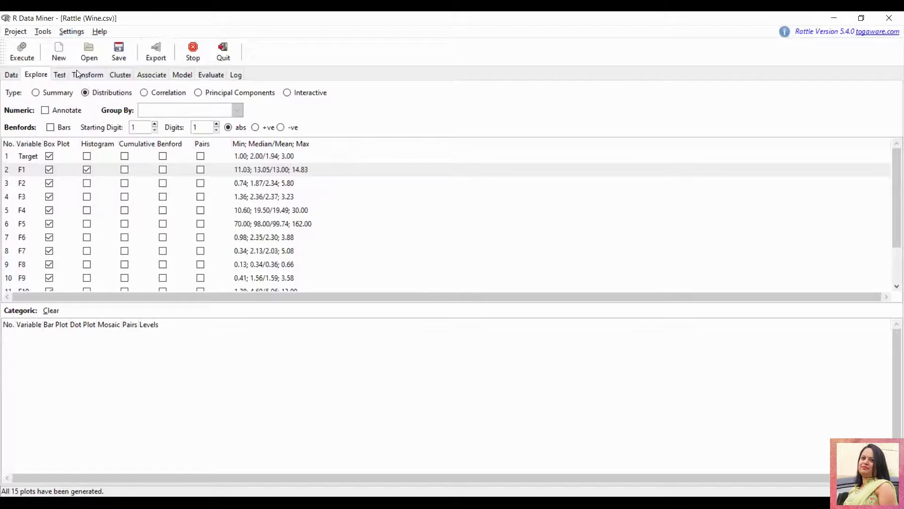
left_click(78, 32)
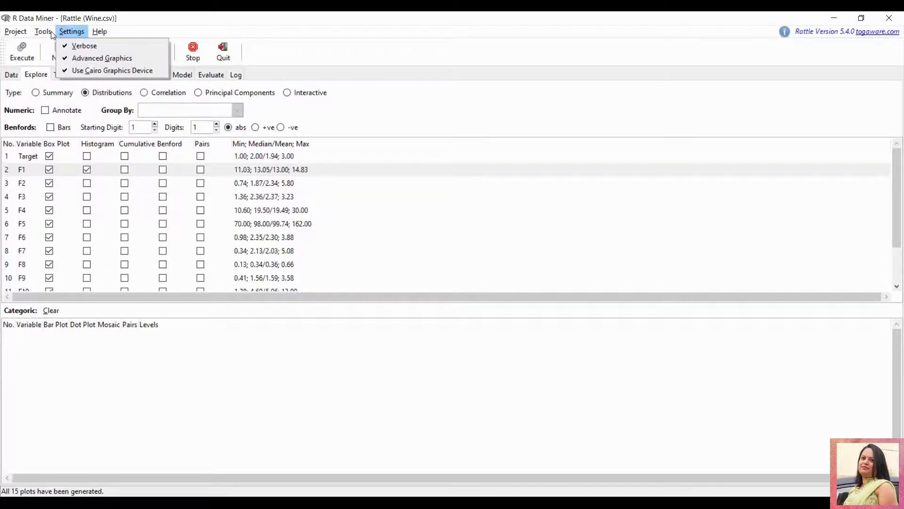
mouse_move(51, 32)
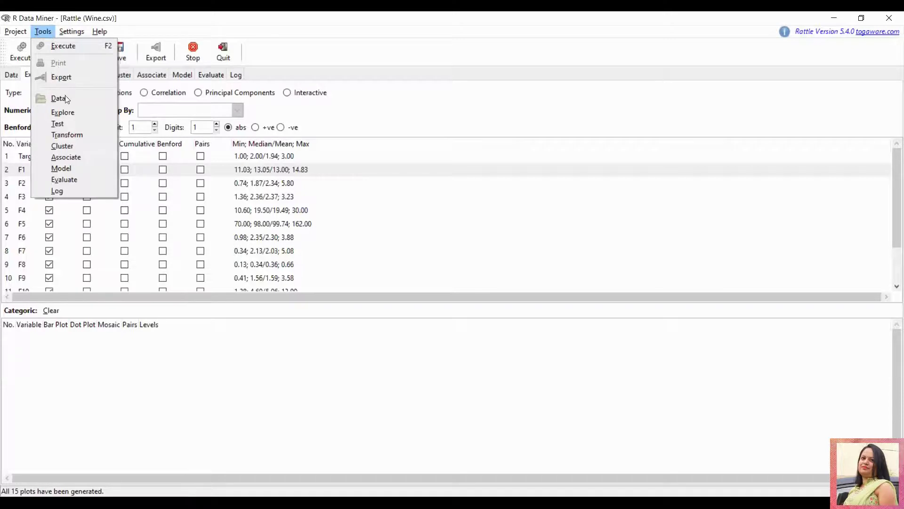
left_click(70, 113)
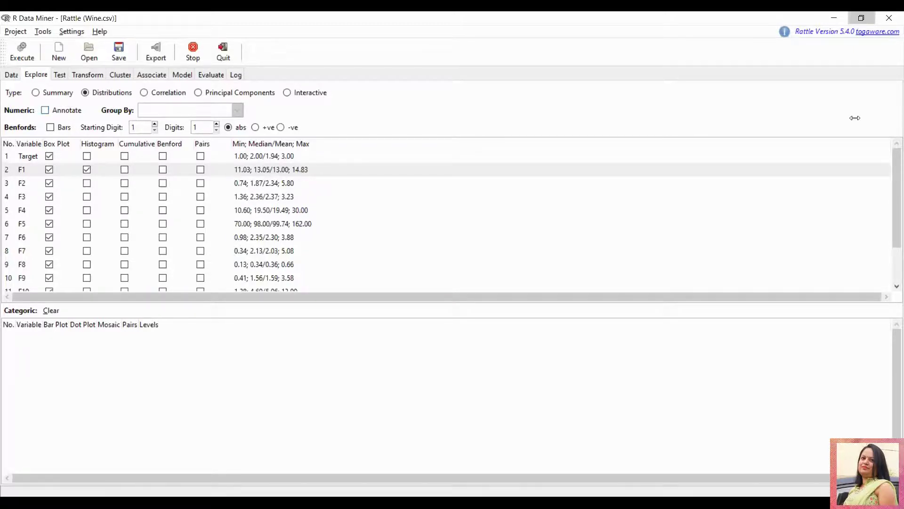
Generate the distribution plots once more and maximize the box plot window to examine Target and F1 through F13
left_click_drag(858, 146, 859, 157)
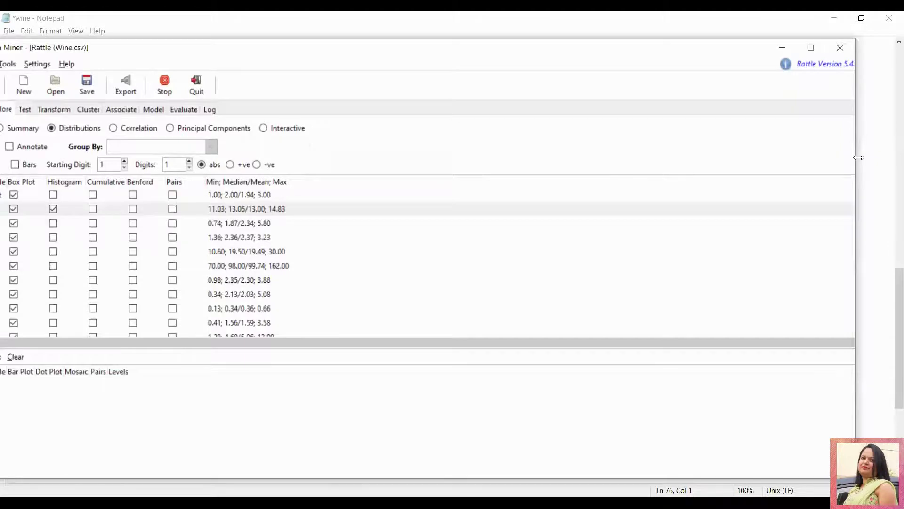
left_click(27, 107)
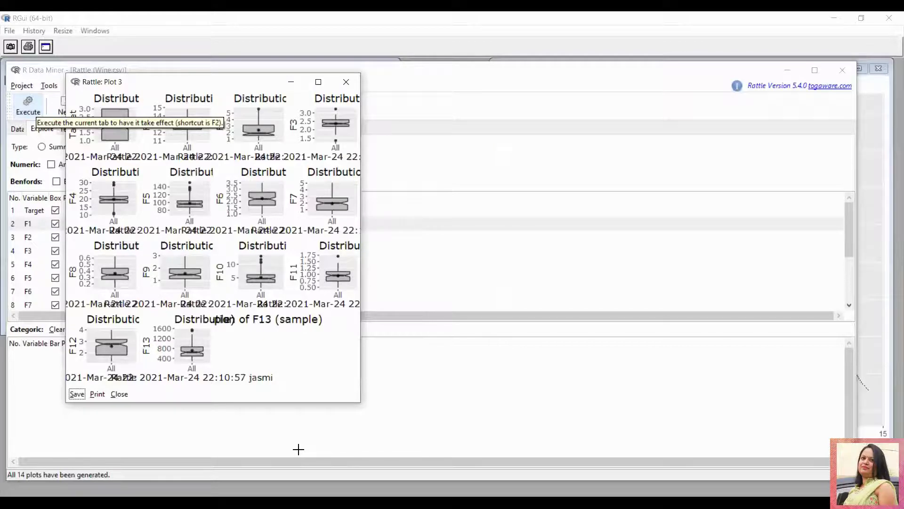
key("super+Up")
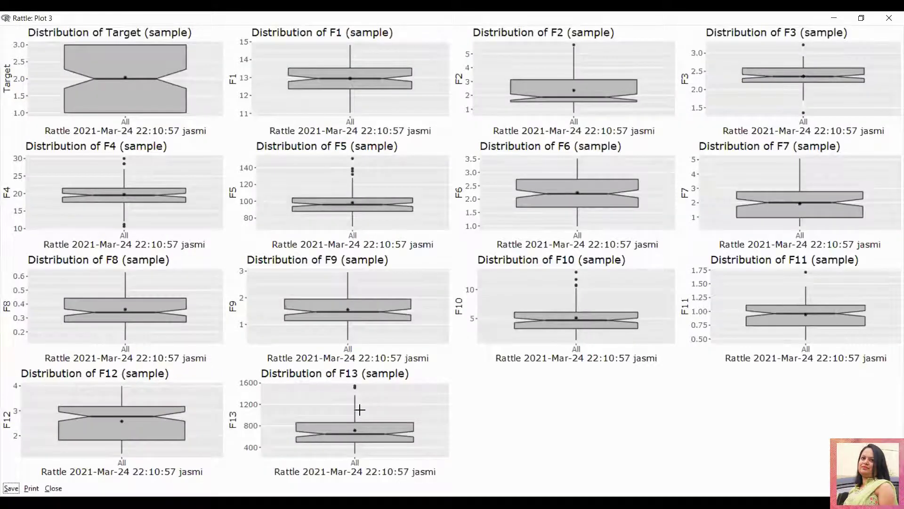
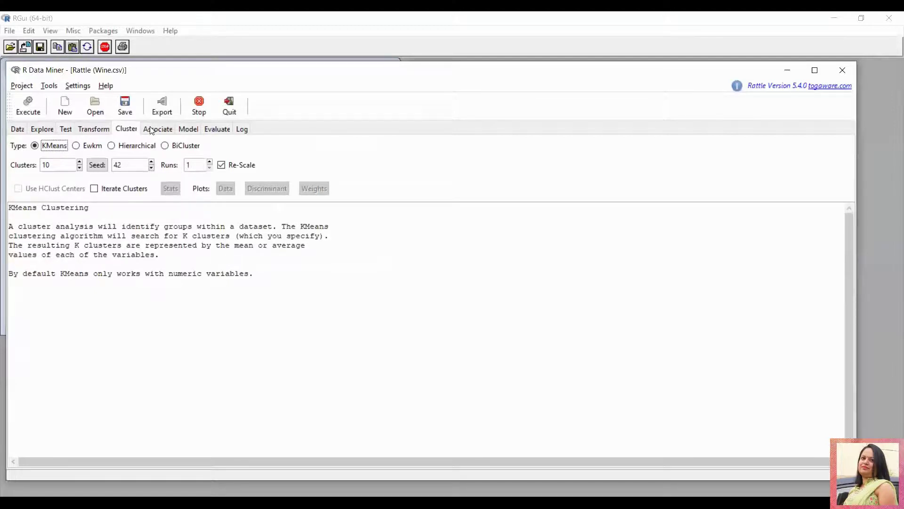
Move from the KMeans clustering options to the Association Rule Analysis options
key("shift+Tab")
key("Right")
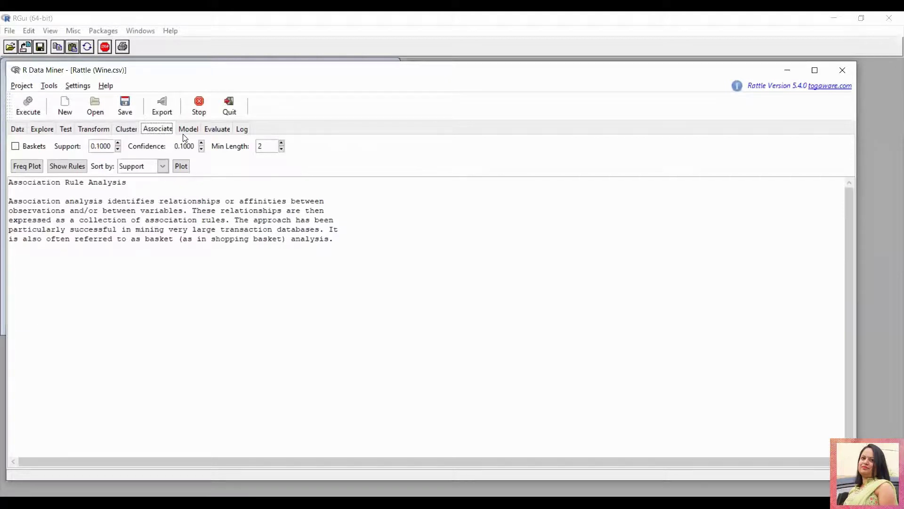
Review the Decision Tree model options and the Support Vector Machine model options
key("Right")
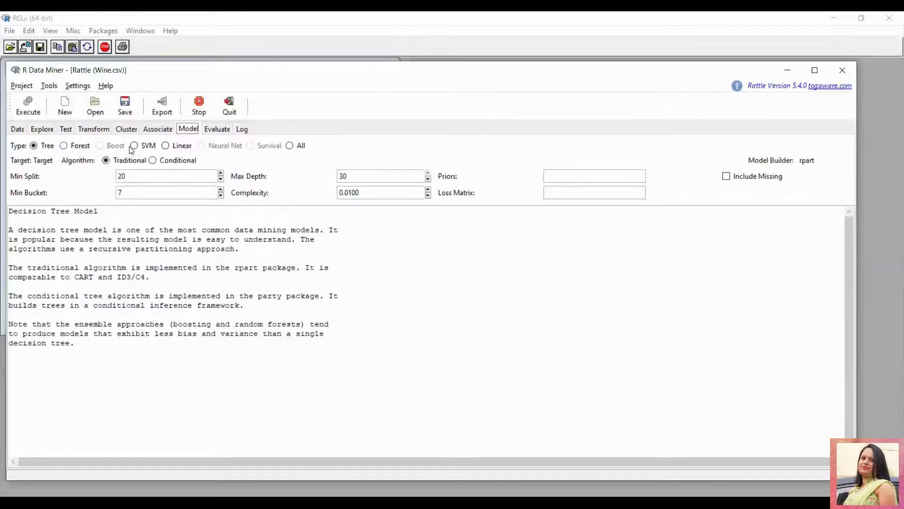
key("Tab")
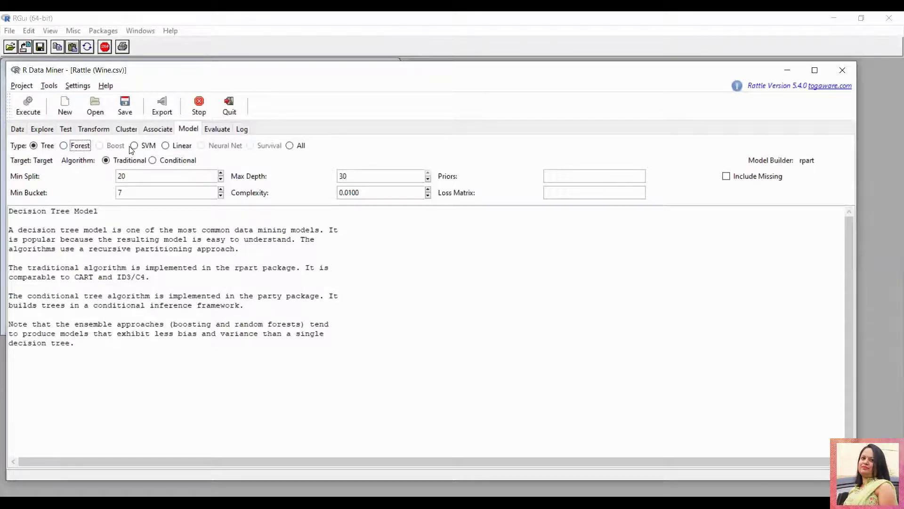
left_click(132, 146)
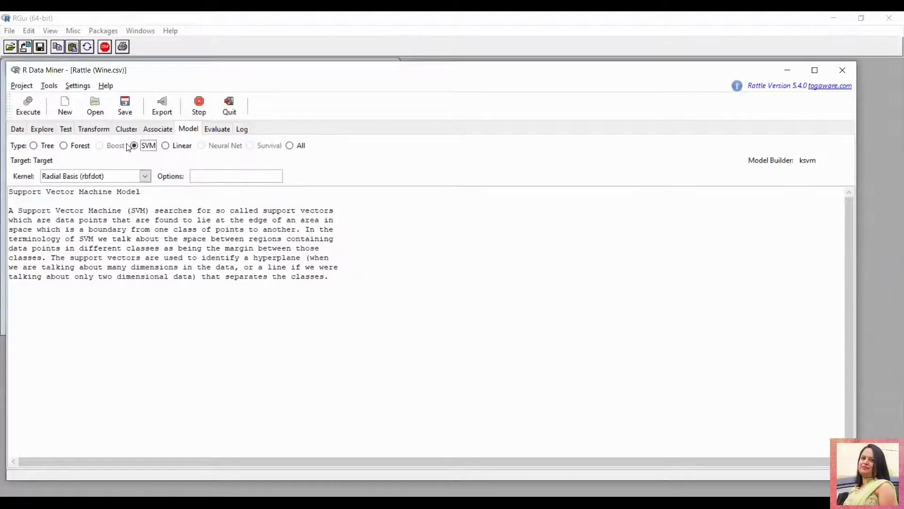
Build all available model types and review the Multinomial Regression summary through its ANOVA table
left_click(184, 146)
key("space")
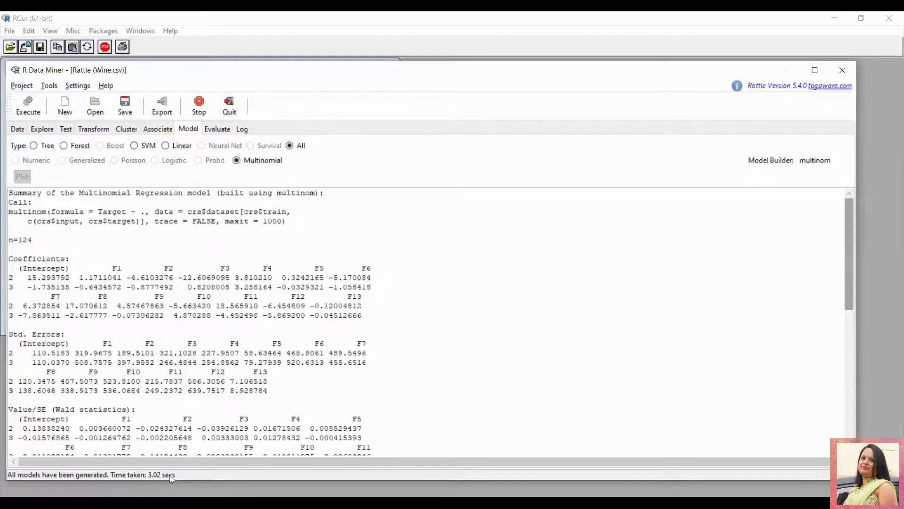
key("ctrl+End")
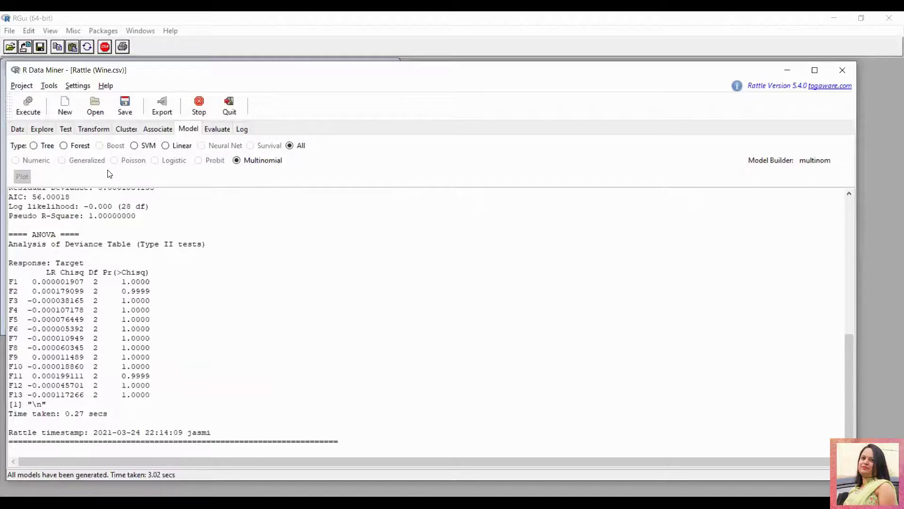
Generate class error matrices for the Tree, Forest, SVM and Linear models on the Testing data
key("ctrl+Page_Down")
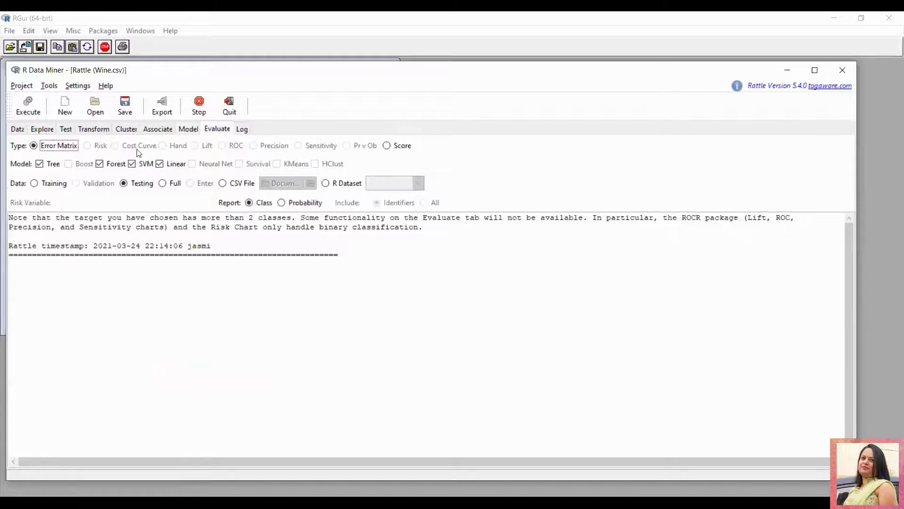
left_click(28, 105)
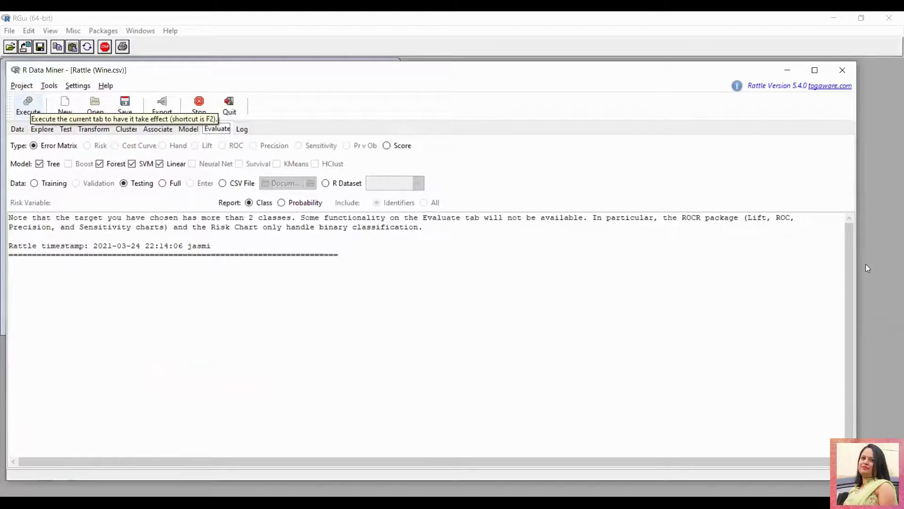
scroll(866, 284, "down", 2)
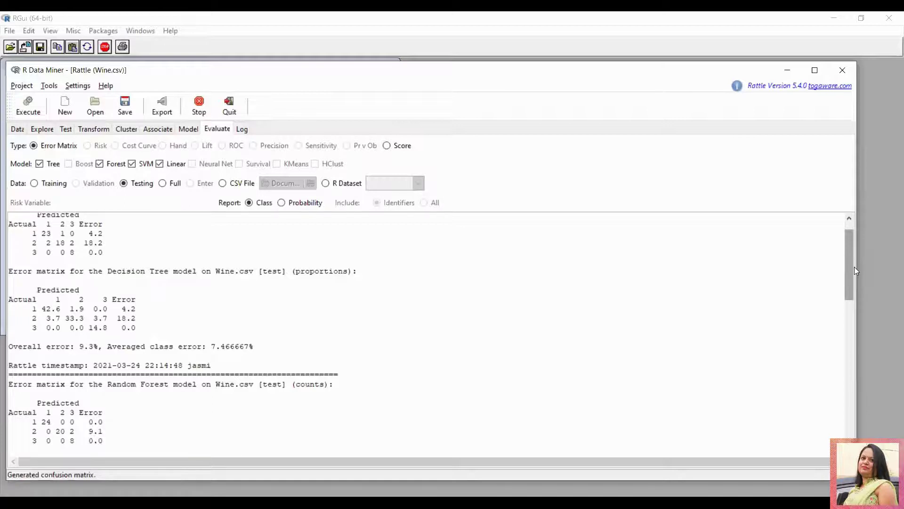
scroll(854, 267, "up", 1)
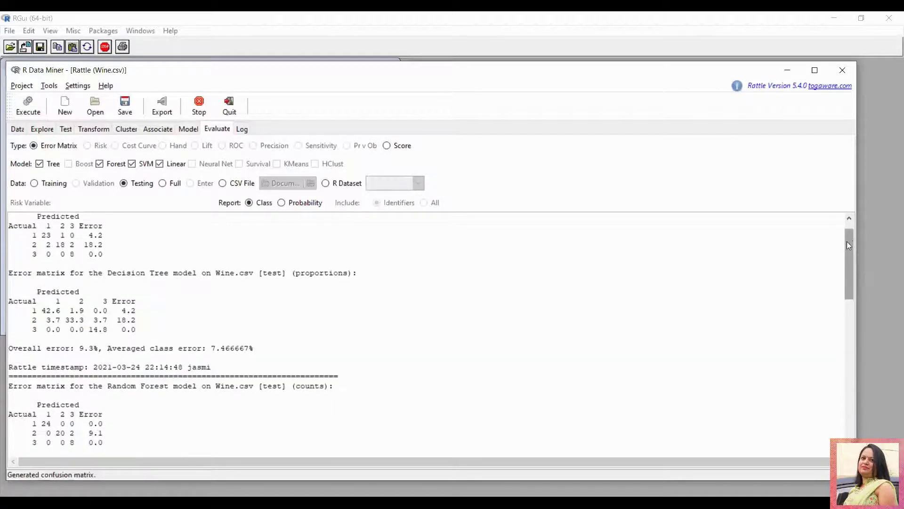
scroll(198, 278, "up", 1)
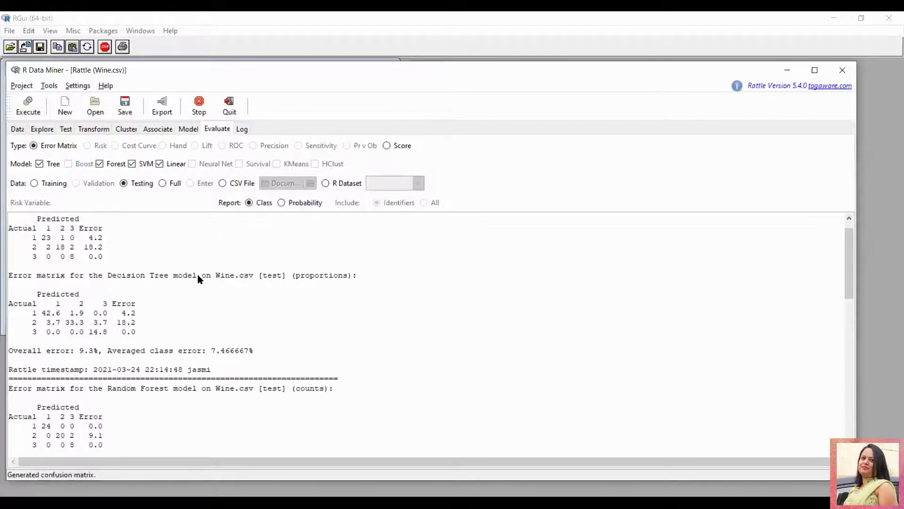
Examine the Decision Tree error matrix in proportions, highlighting the model name, the overall error and the class 1 proportion
left_click_drag(199, 277, 108, 278)
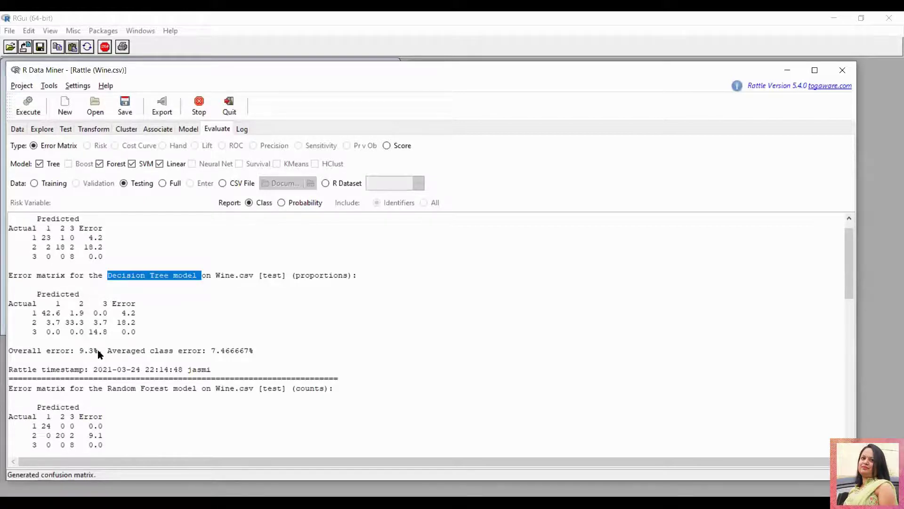
left_click_drag(79, 350, 97, 350)
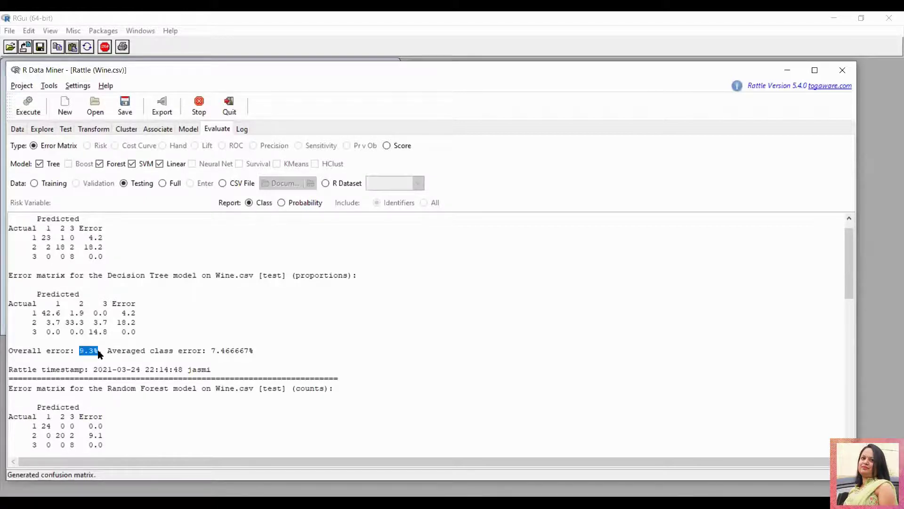
left_click(98, 353)
left_click(34, 313)
left_click_drag(60, 313, 47, 312)
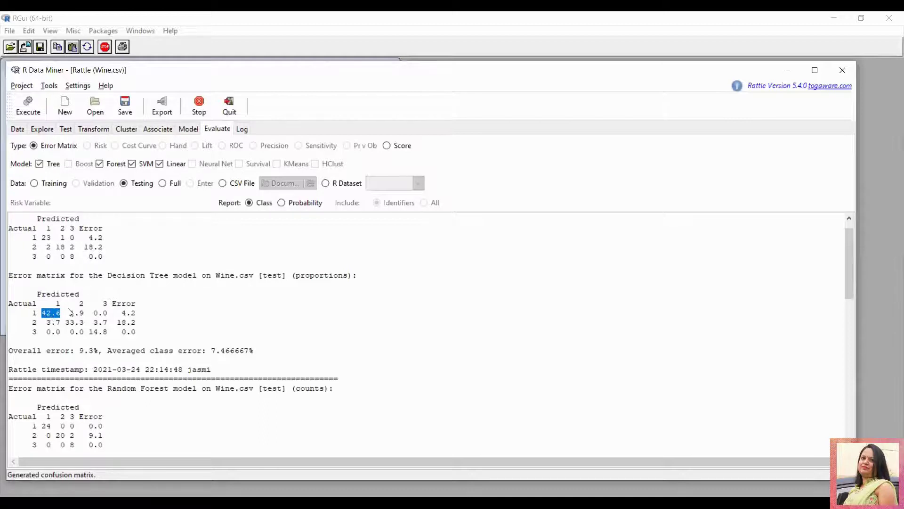
left_click(71, 312)
key("Up")
key("ctrl+Right")
key("ctrl+Right")
key("ctrl+Right")
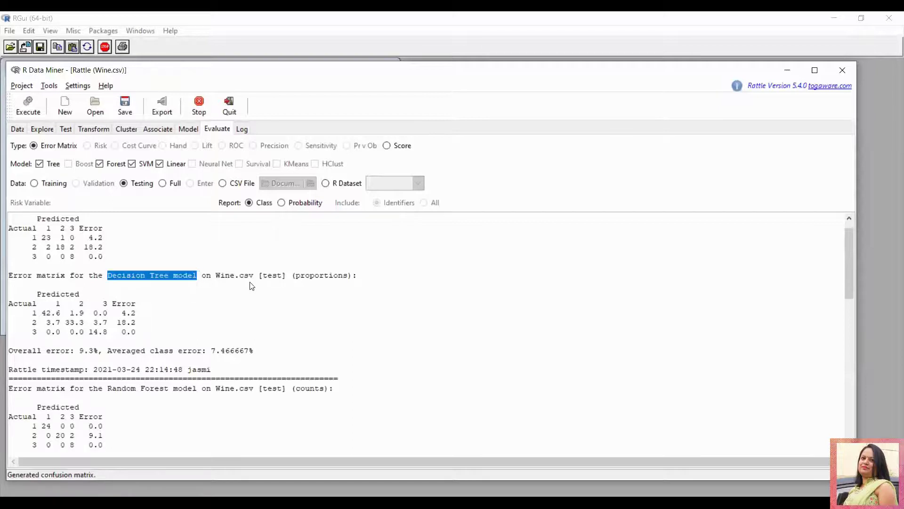
Compare the error matrices and overall errors of the Random Forest, SVM and Linear models, then return to the start of the report
scroll(100, 352, "down", 6)
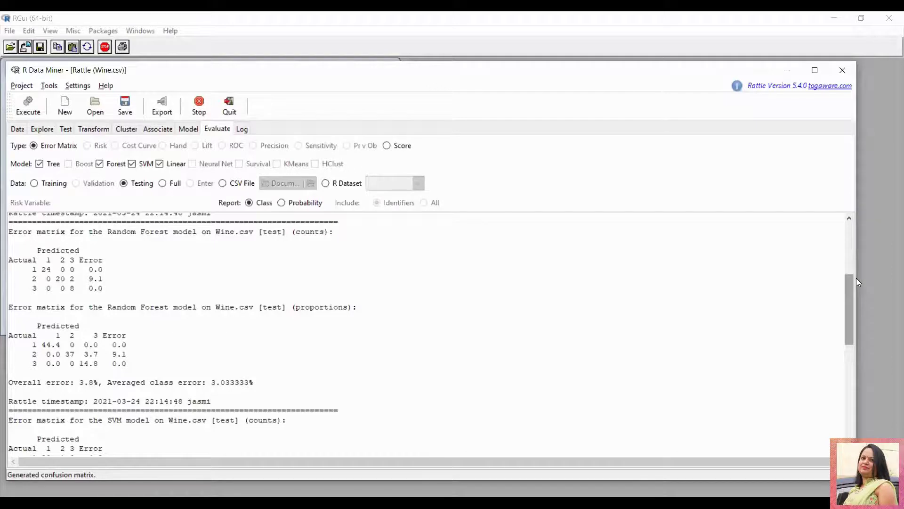
scroll(853, 279, "up", 4)
scroll(82, 322, "down", 1)
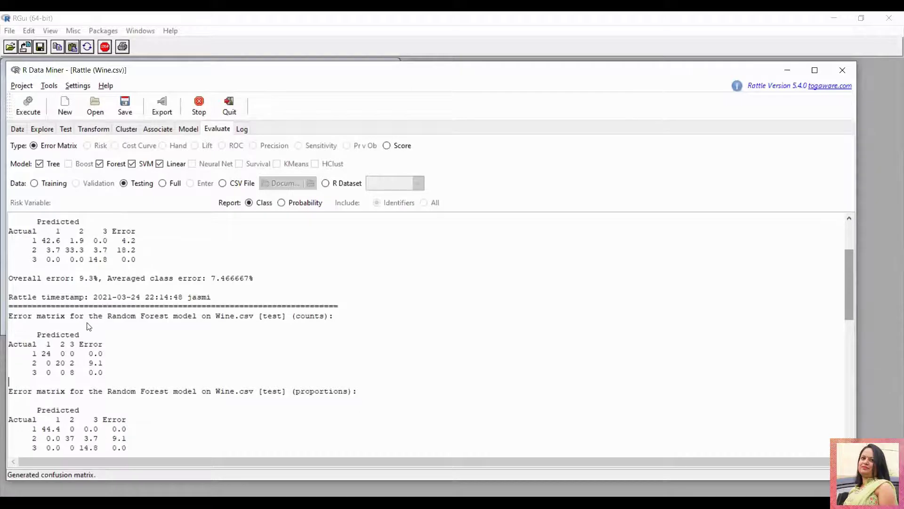
scroll(90, 329, "down", 5)
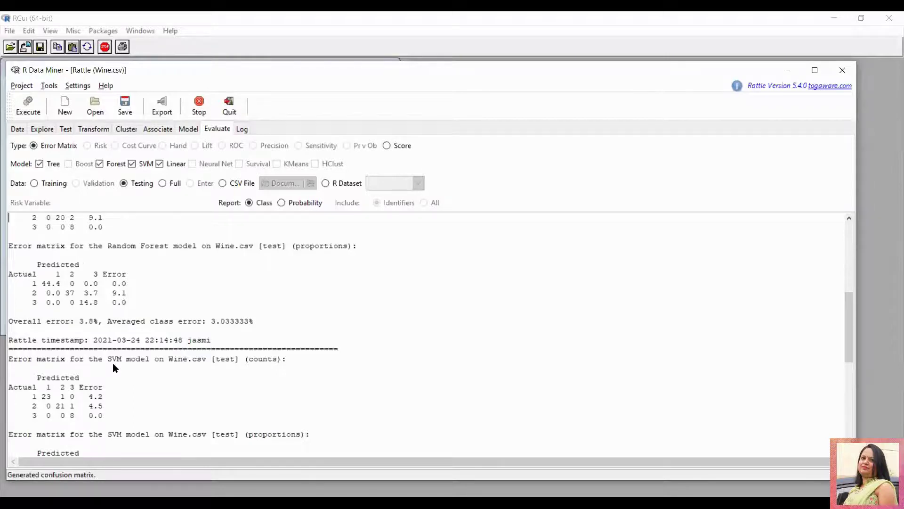
scroll(113, 365, "down", 3)
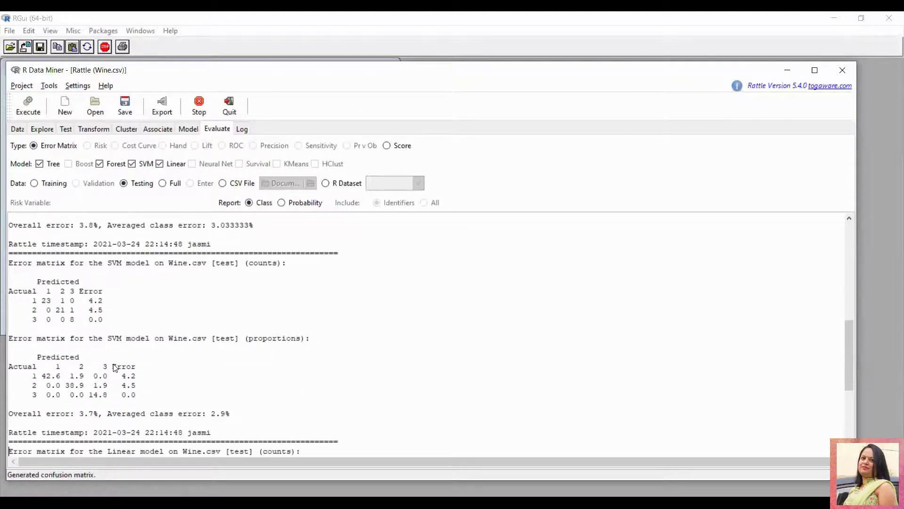
scroll(115, 368, "down", 1)
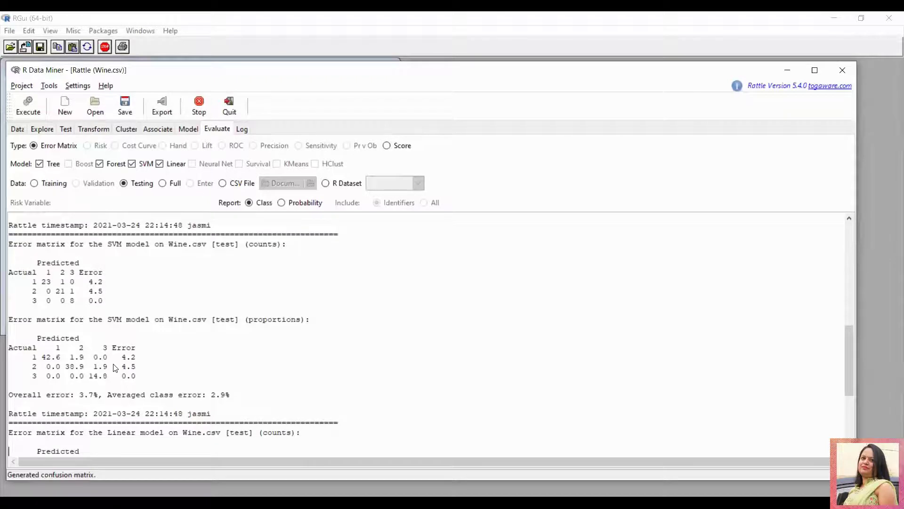
scroll(114, 368, "down", 1)
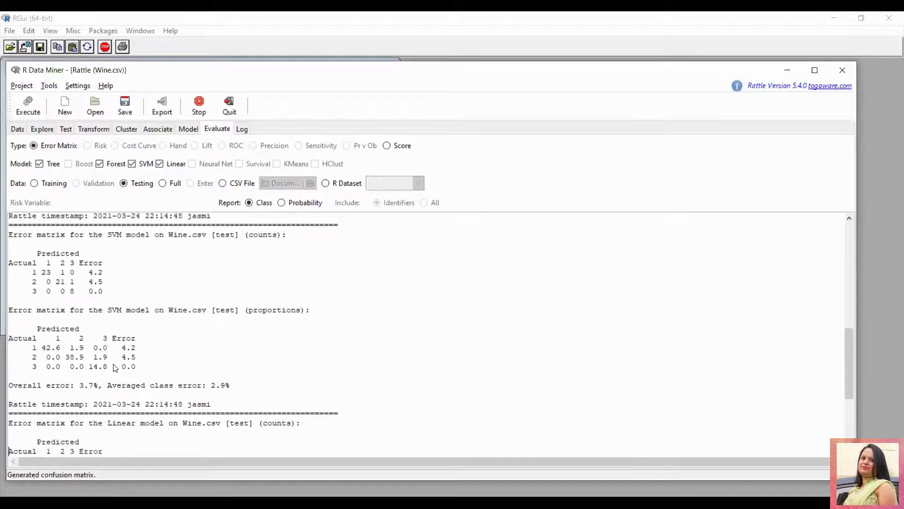
scroll(115, 367, "down", 5)
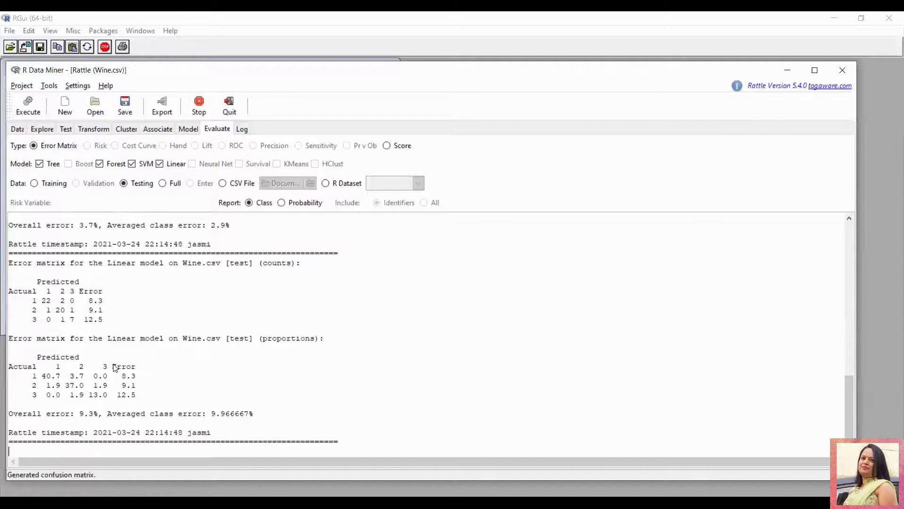
key("ctrl+Home")
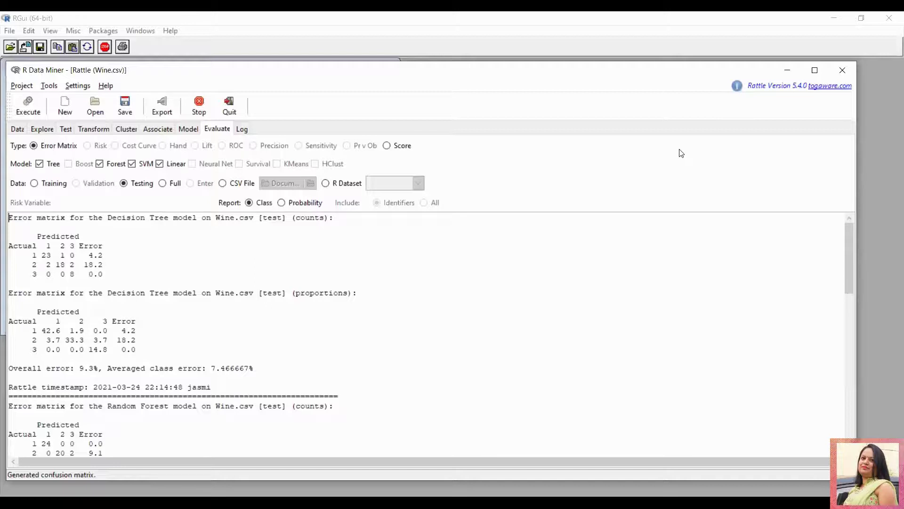
left_click(127, 128)
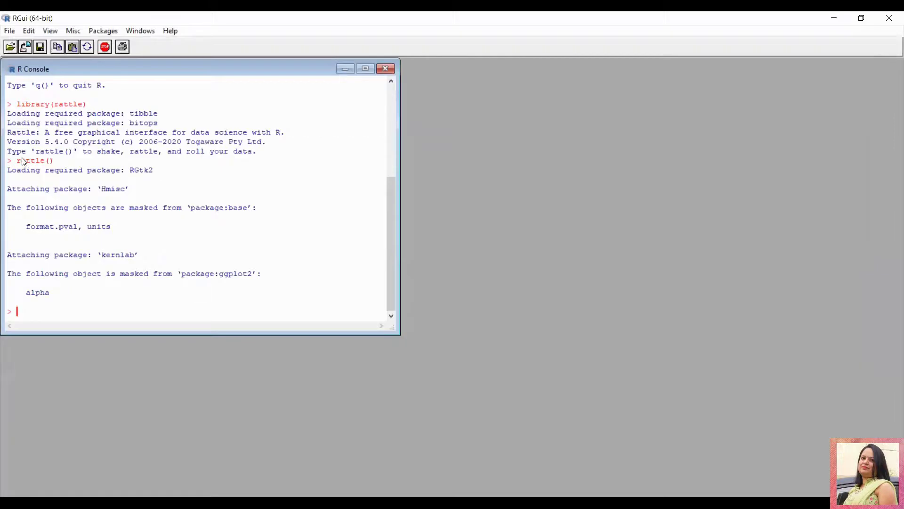
double_click(22, 162)
left_click(21, 160)
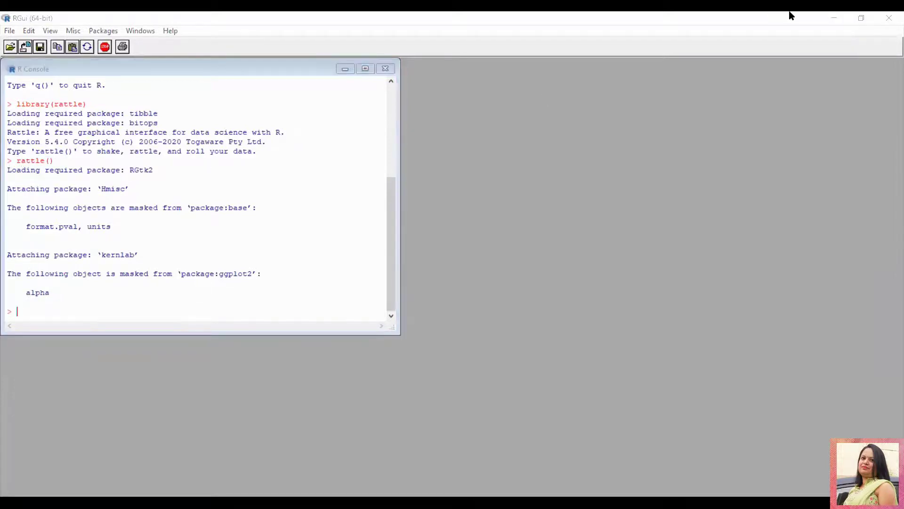
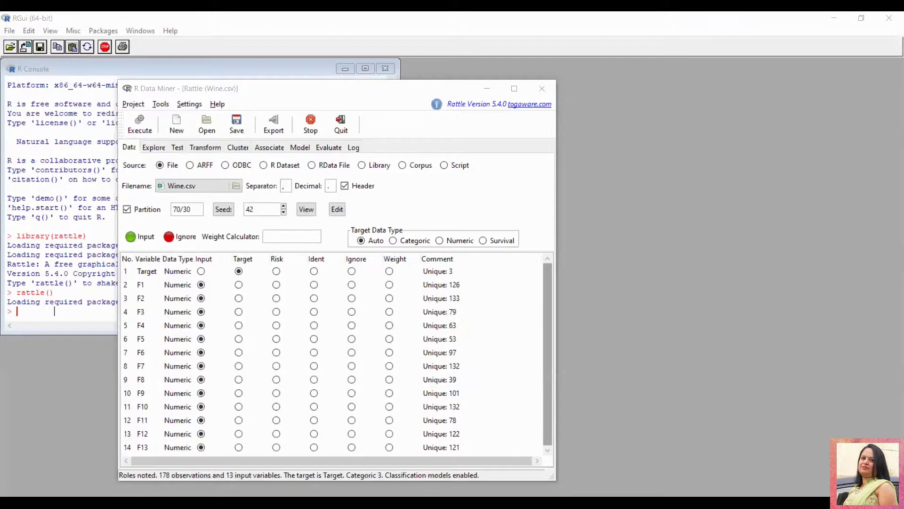
Apply the Wine.csv data settings with the 70/30 partition and Target as the target variable
left_click(475, 181)
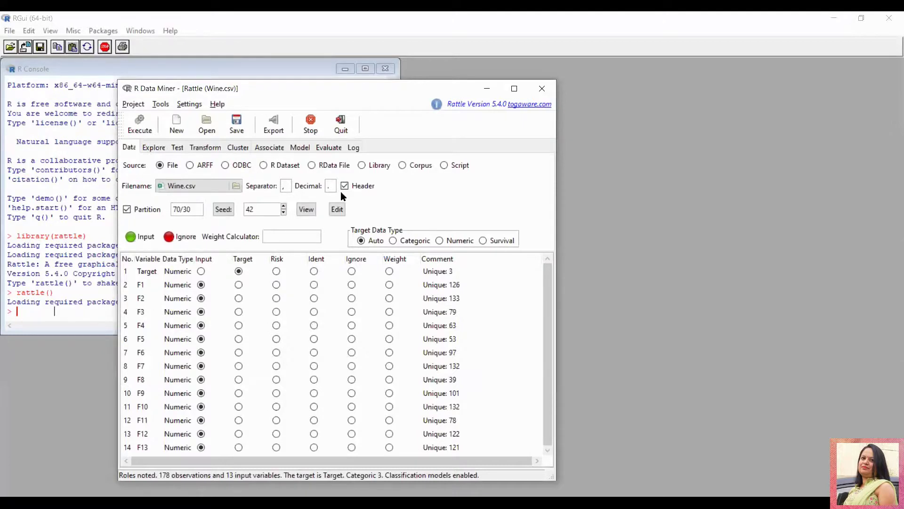
left_click(198, 210)
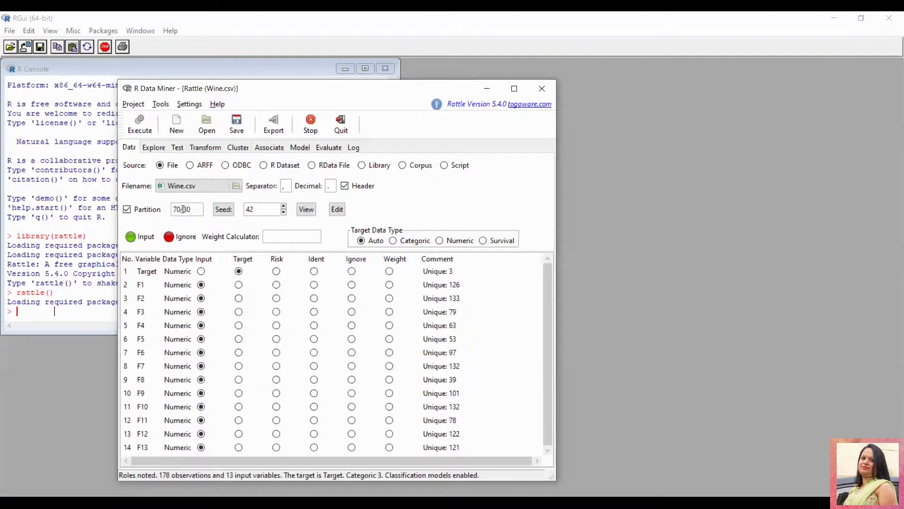
left_click(226, 210)
left_click(136, 126)
Generate the Summary exploration of the dataset and review the quartile tables for F1 through F13 and Target
left_click(155, 148)
left_click(159, 150)
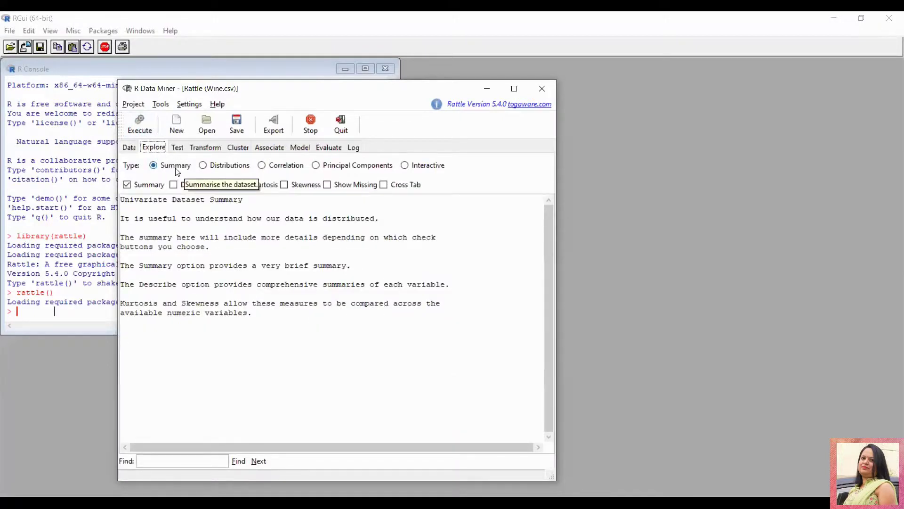
left_click(221, 166)
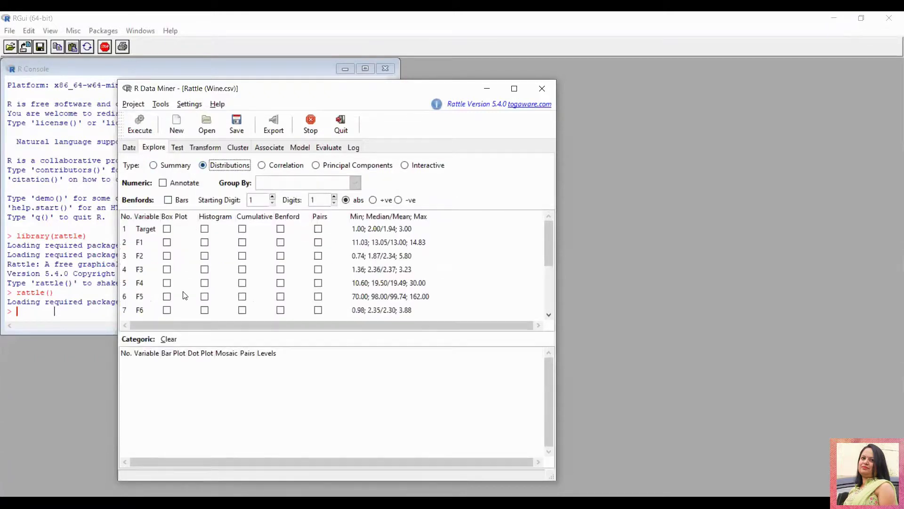
left_click(274, 170)
left_click(156, 168)
left_click(139, 127)
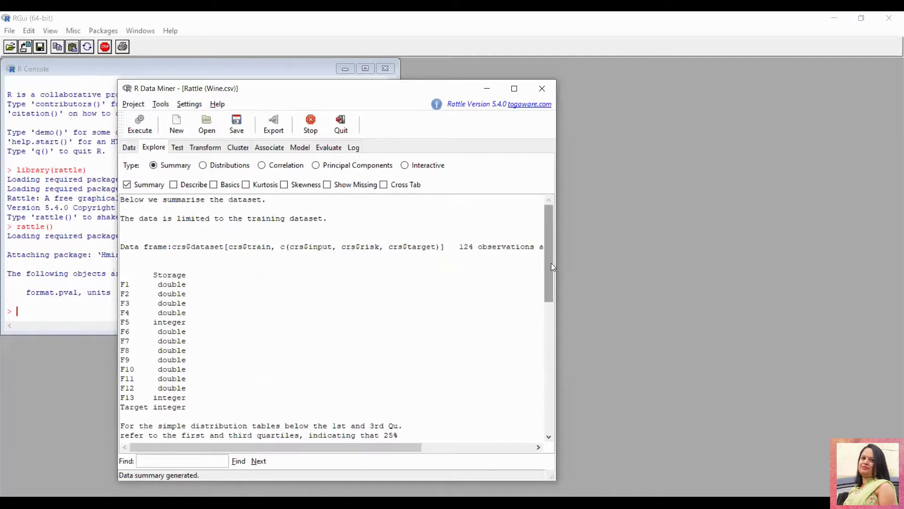
left_click_drag(550, 263, 558, 310)
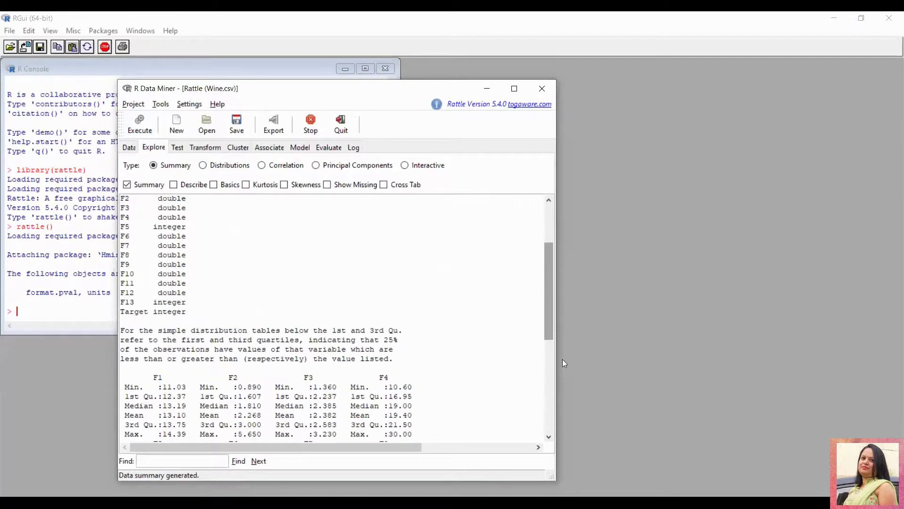
scroll(553, 357, "down", 5)
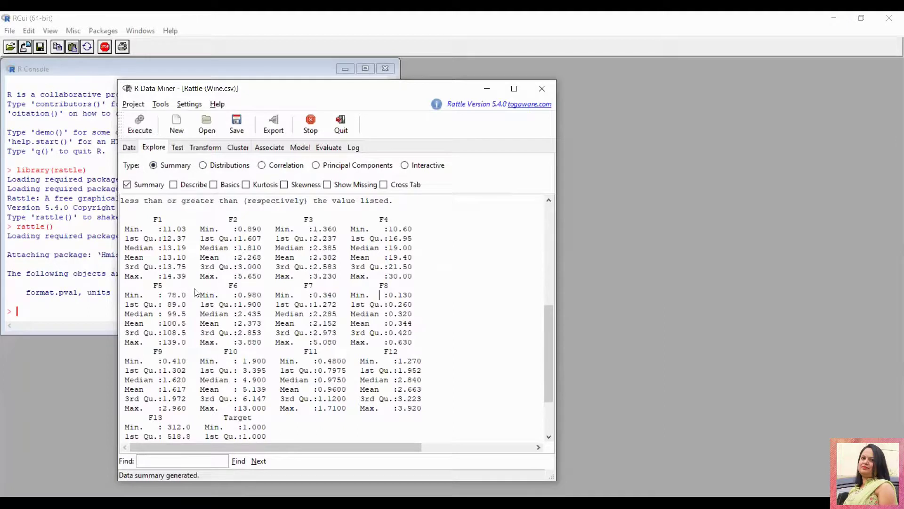
Generate distribution box plots for F1, F2, F3 and F4, leaving out Target, and close the plot window to return to Rattle
left_click(219, 168)
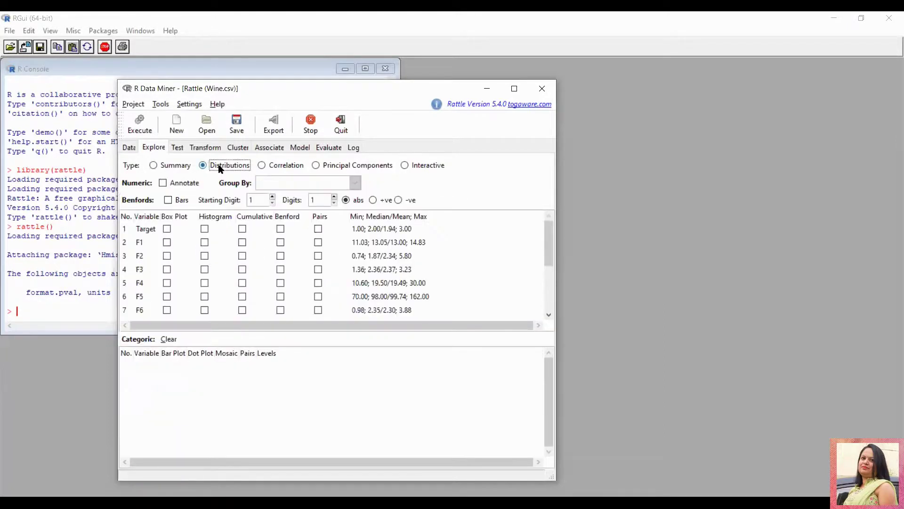
left_click(167, 229)
left_click(166, 242)
left_click(167, 256)
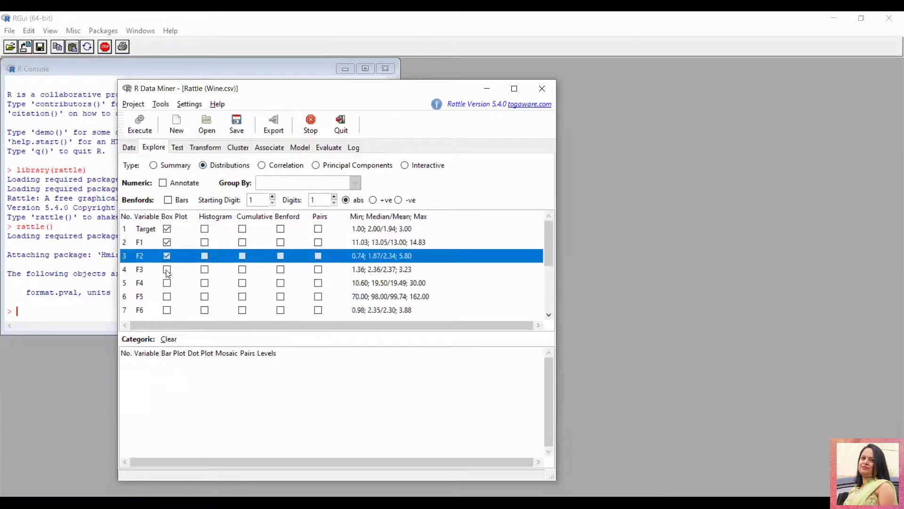
left_click(167, 268)
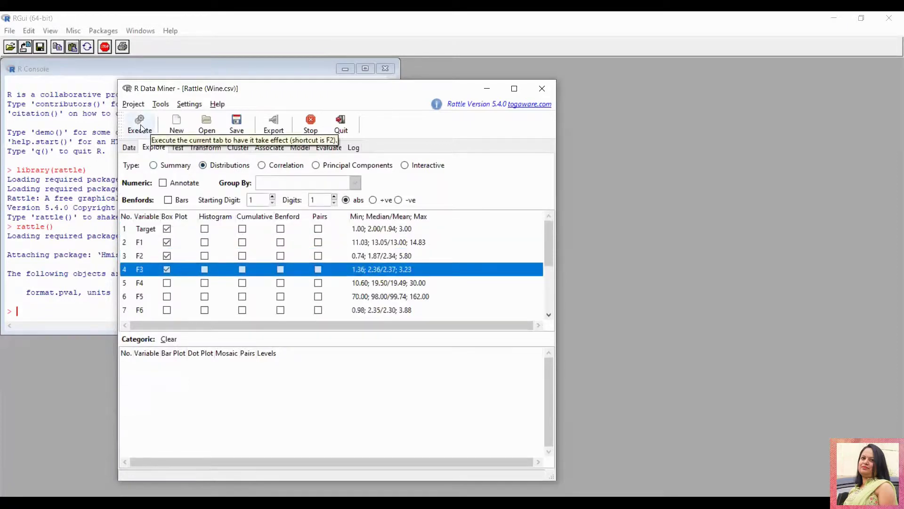
left_click(167, 228)
left_click(167, 283)
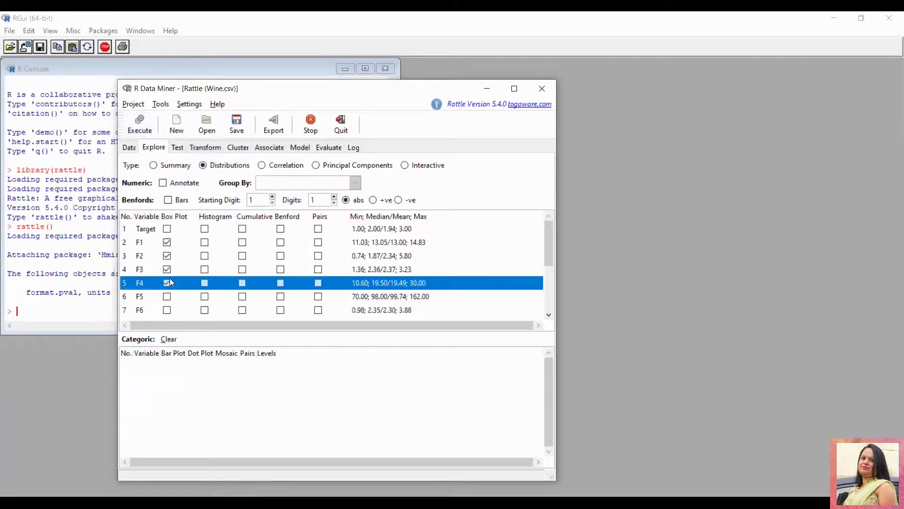
left_click(134, 124)
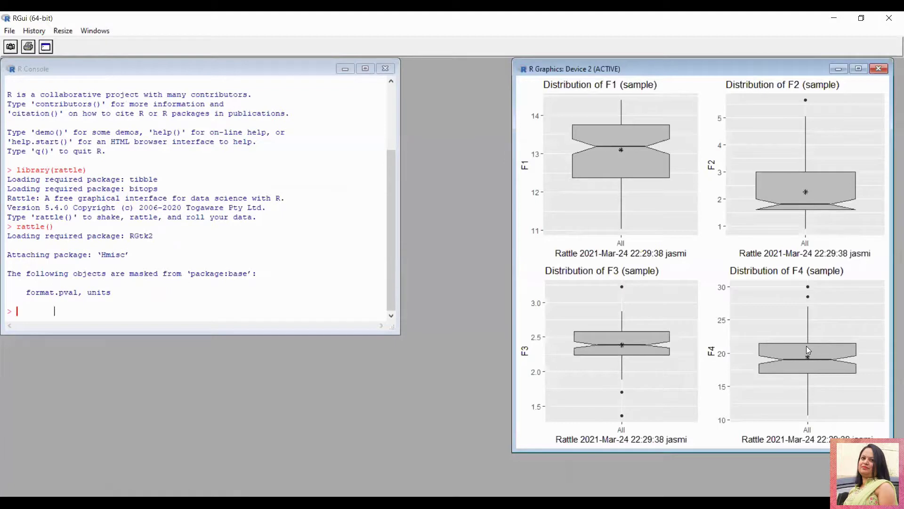
left_click(878, 69)
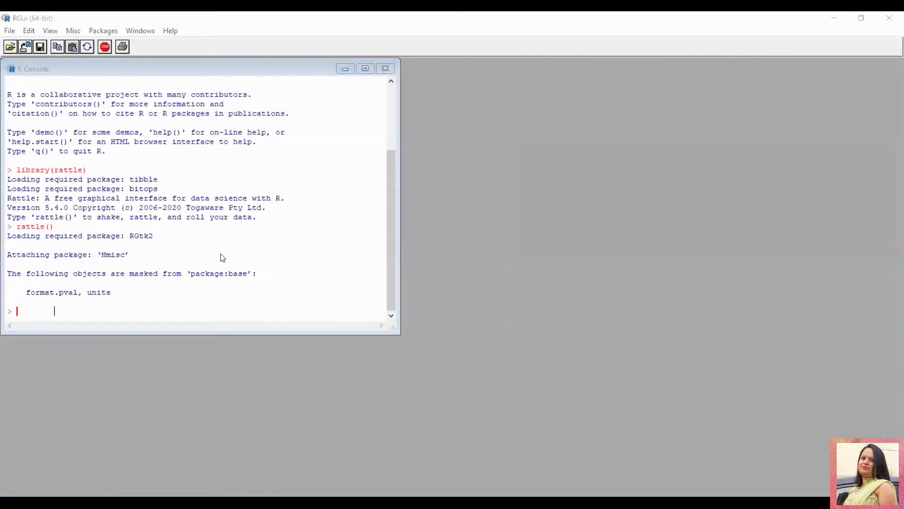
key("alt+Tab")
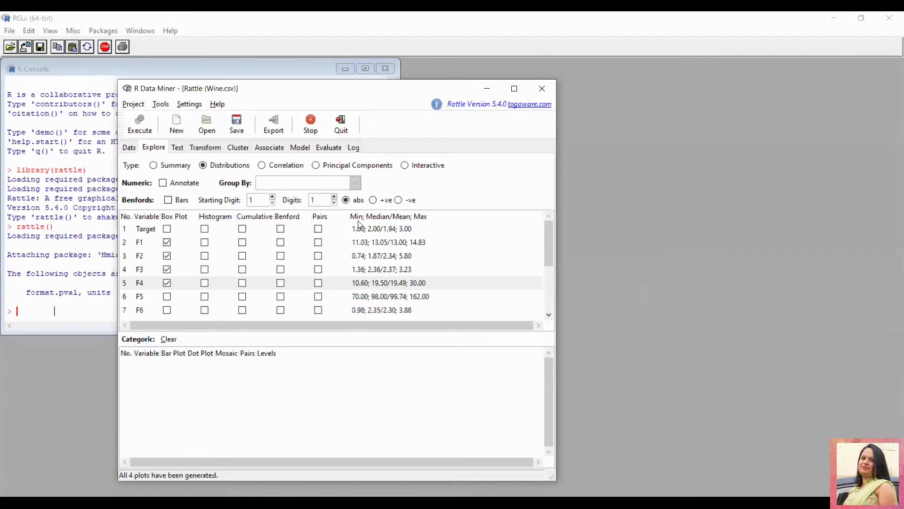
Review the statistical test, transform, cluster and association rule options, and bring up the decision tree model settings
left_click(179, 147)
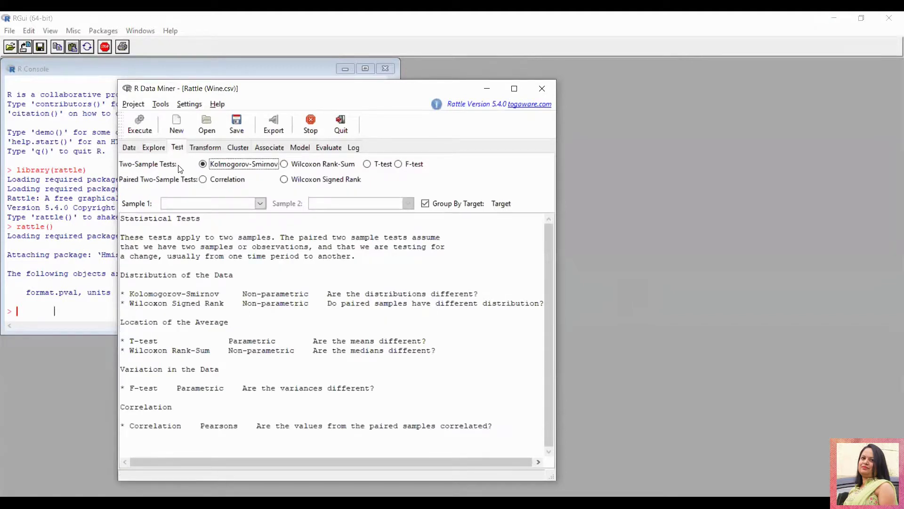
left_click(217, 148)
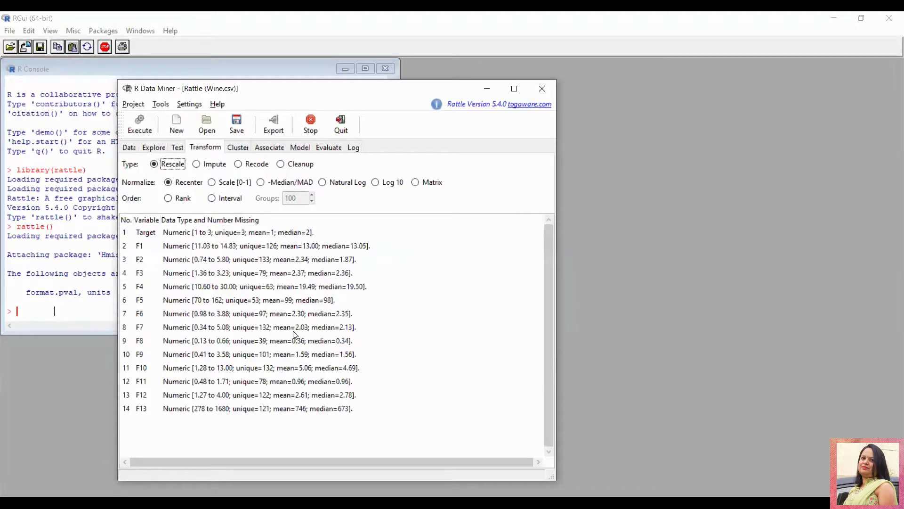
left_click(240, 148)
left_click(265, 149)
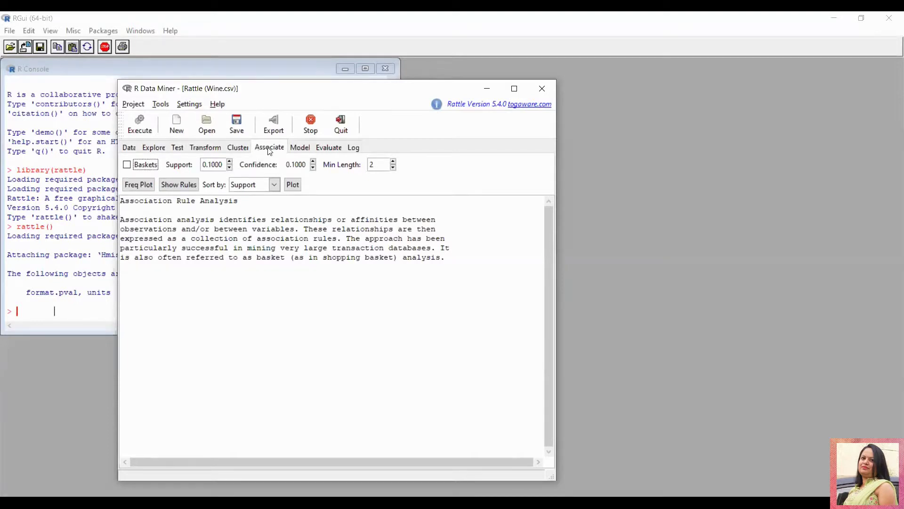
left_click(299, 149)
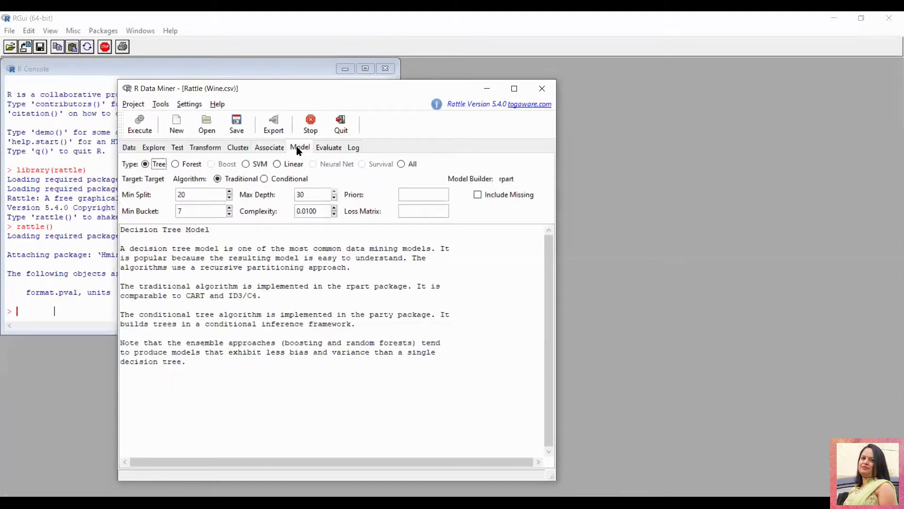